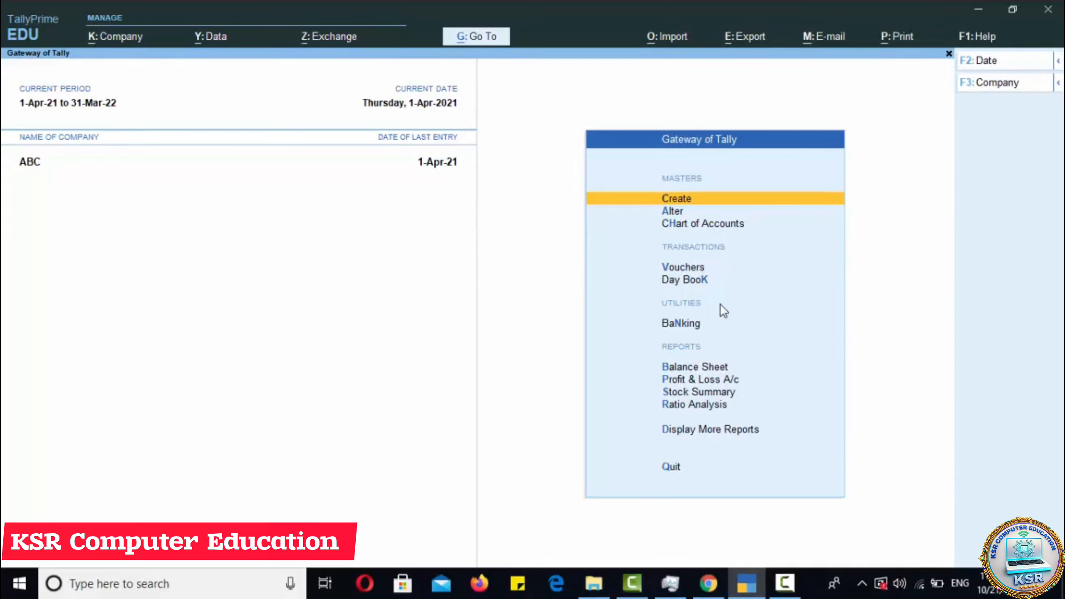
# Open the Day Book of company ABC from the Gateway of Tally
pyautogui.press('k')
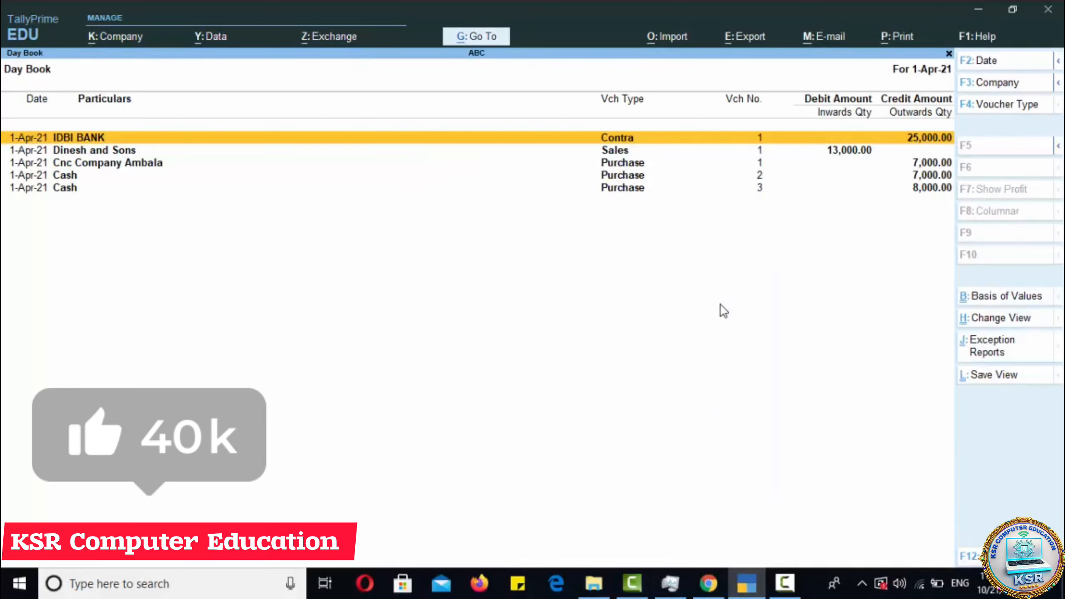
pyautogui.press('Escape')
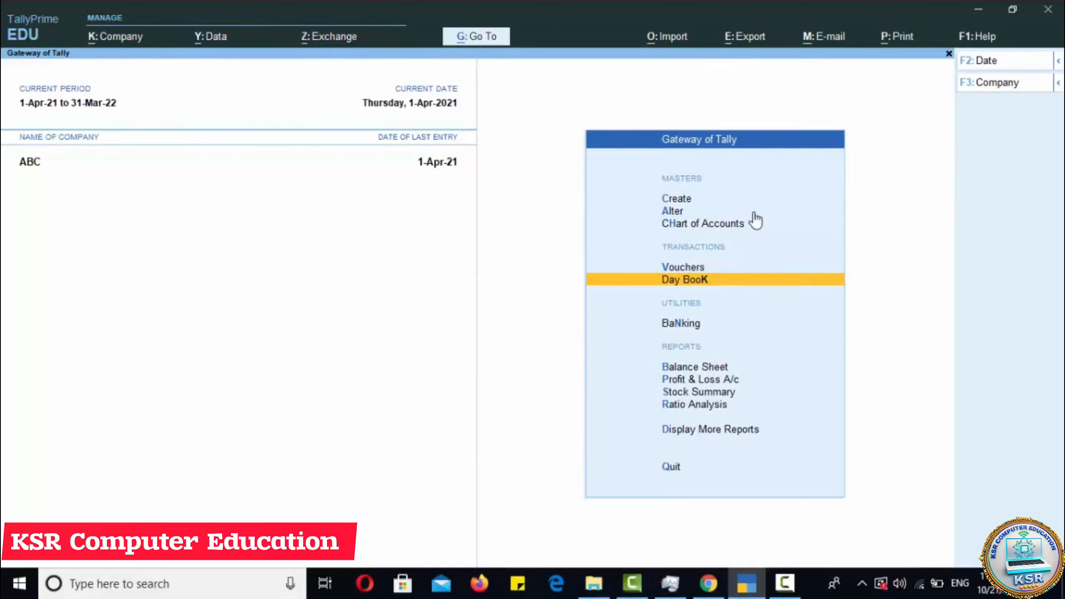
pyautogui.click(726, 288)
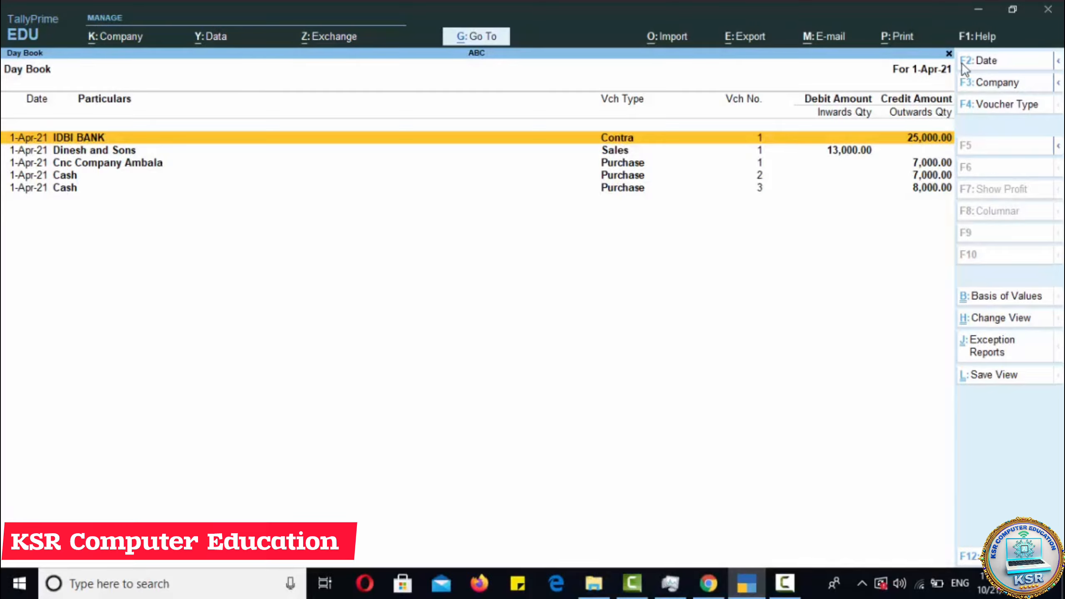
# Look at the Day Book's date setting and company list, keeping ABC as the selected company
pyautogui.click(990, 63)
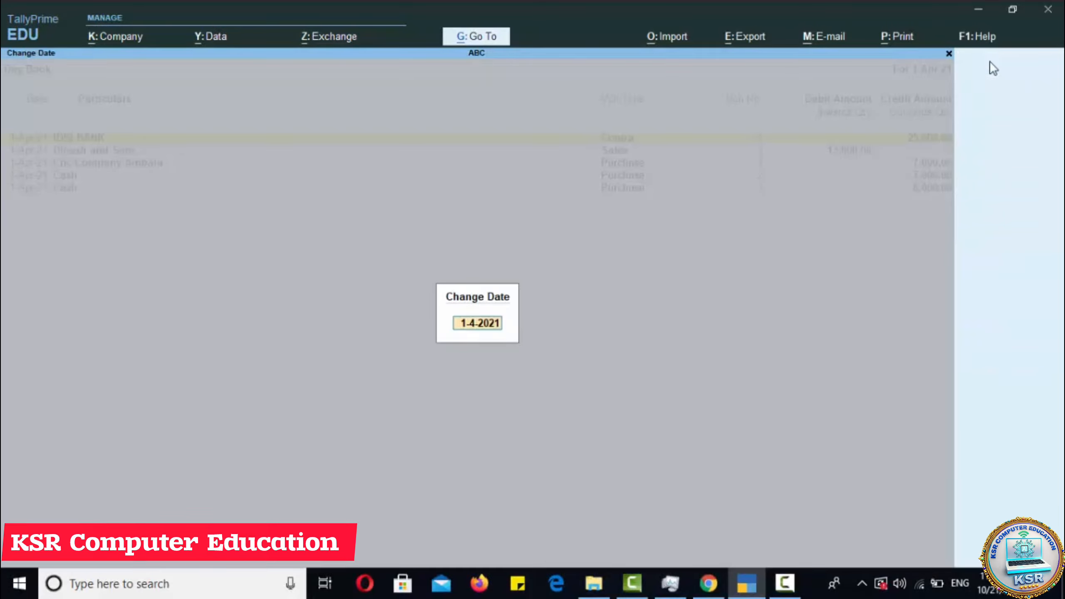
pyautogui.press('Escape')
pyautogui.press('Escape')
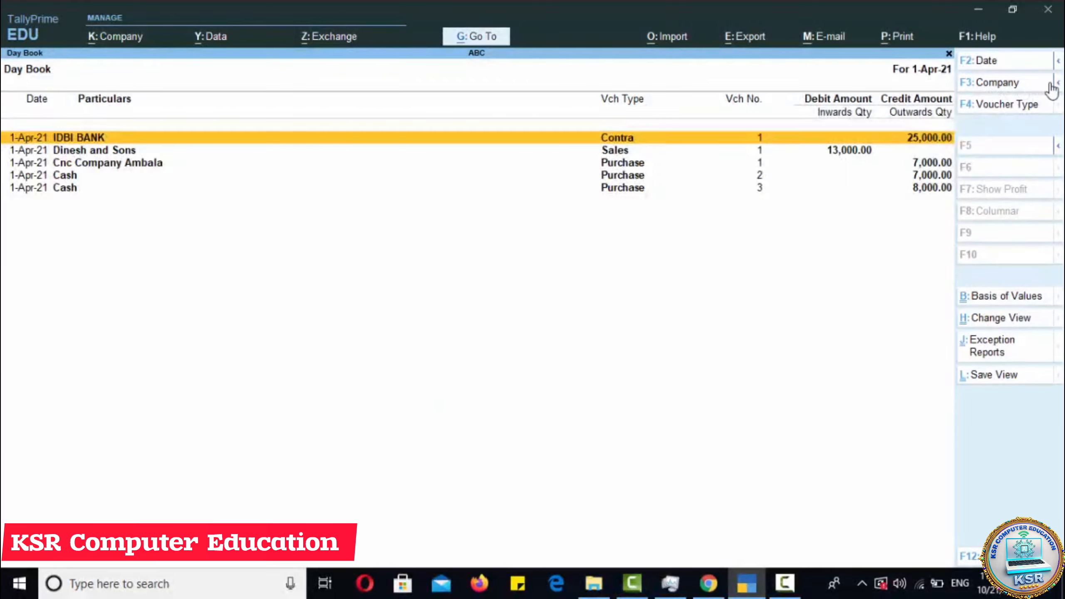
pyautogui.click(1014, 83)
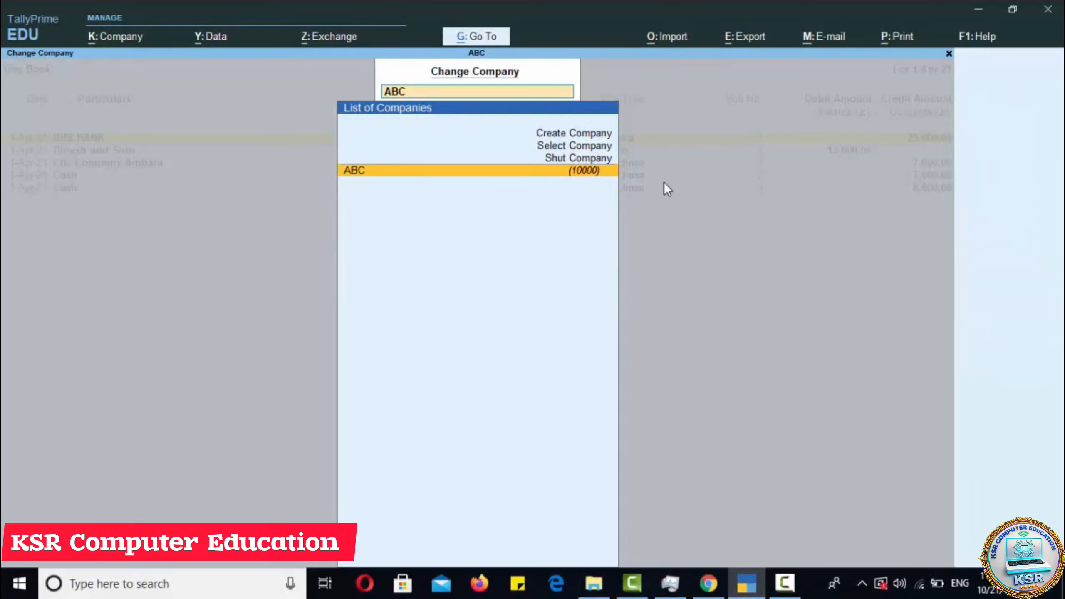
pyautogui.press('Return')
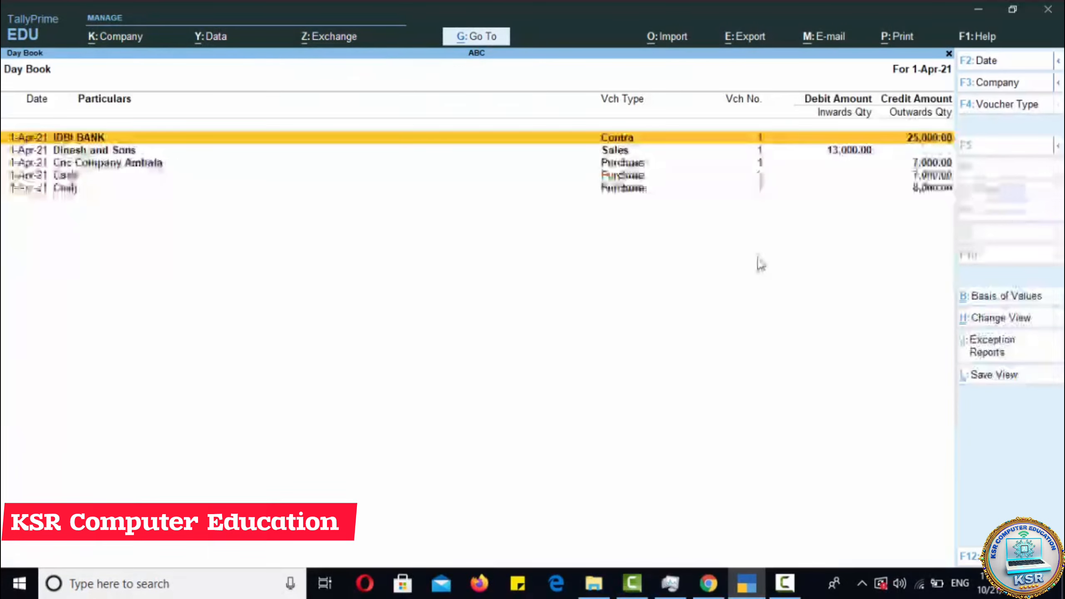
# View only the Contra vouchers in the Day Book, and switch back to All Items
pyautogui.click(987, 106)
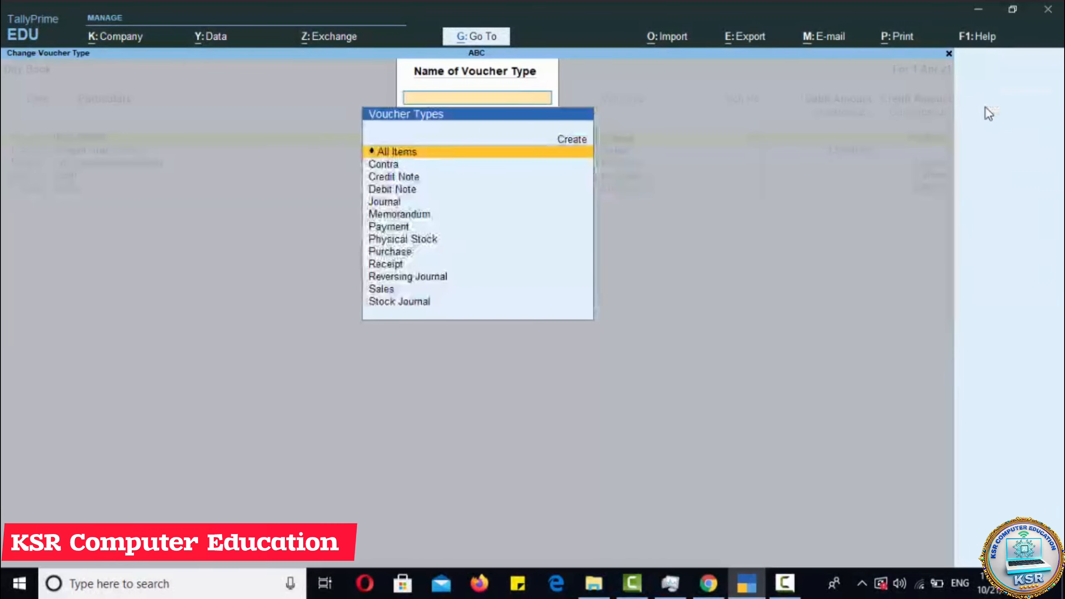
pyautogui.click(398, 167)
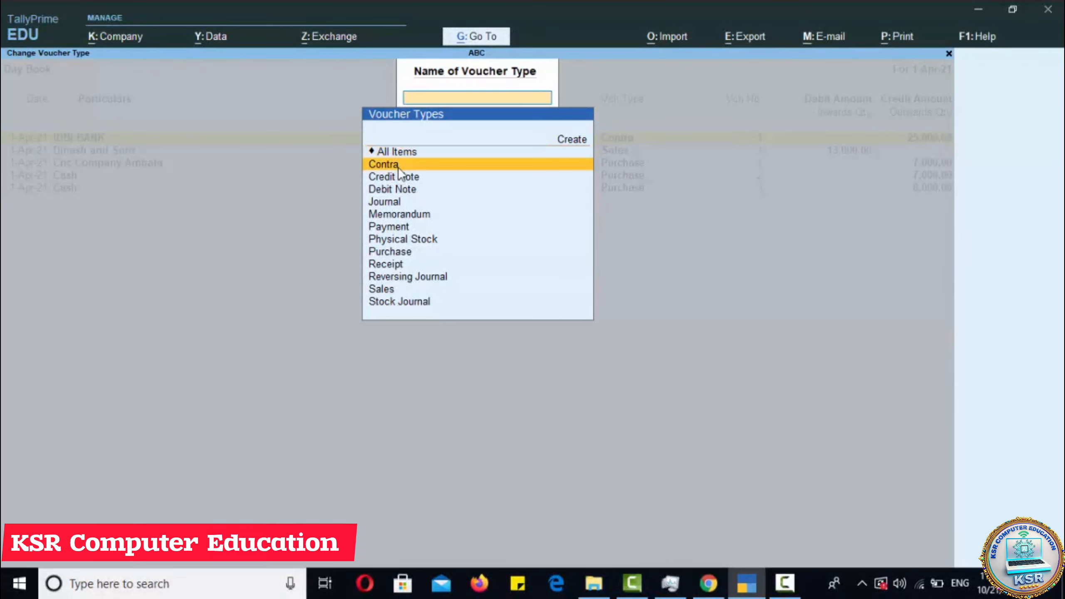
pyautogui.click(398, 165)
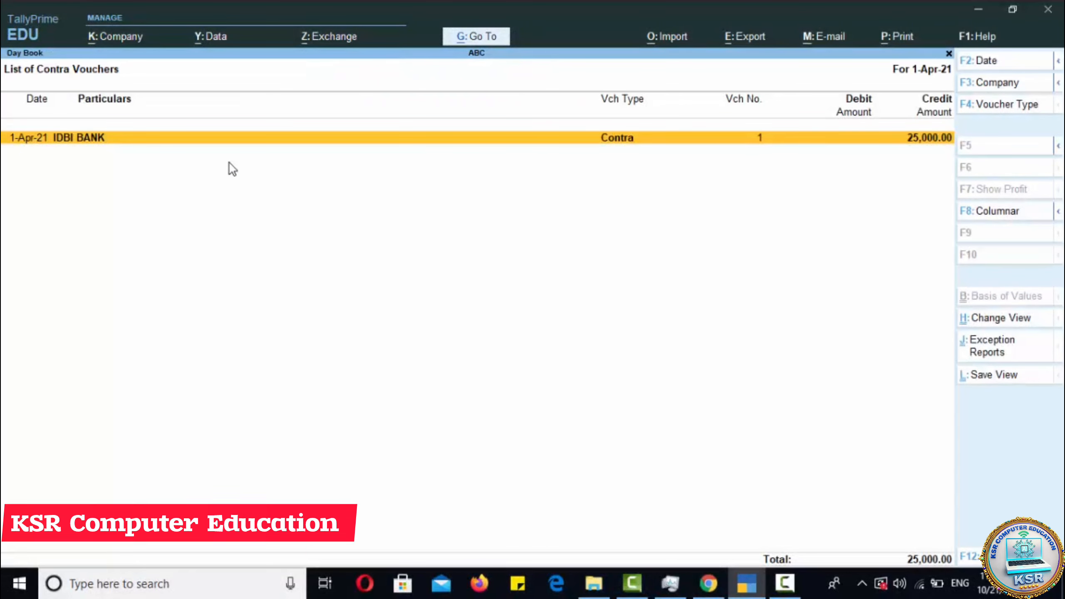
pyautogui.click(1006, 104)
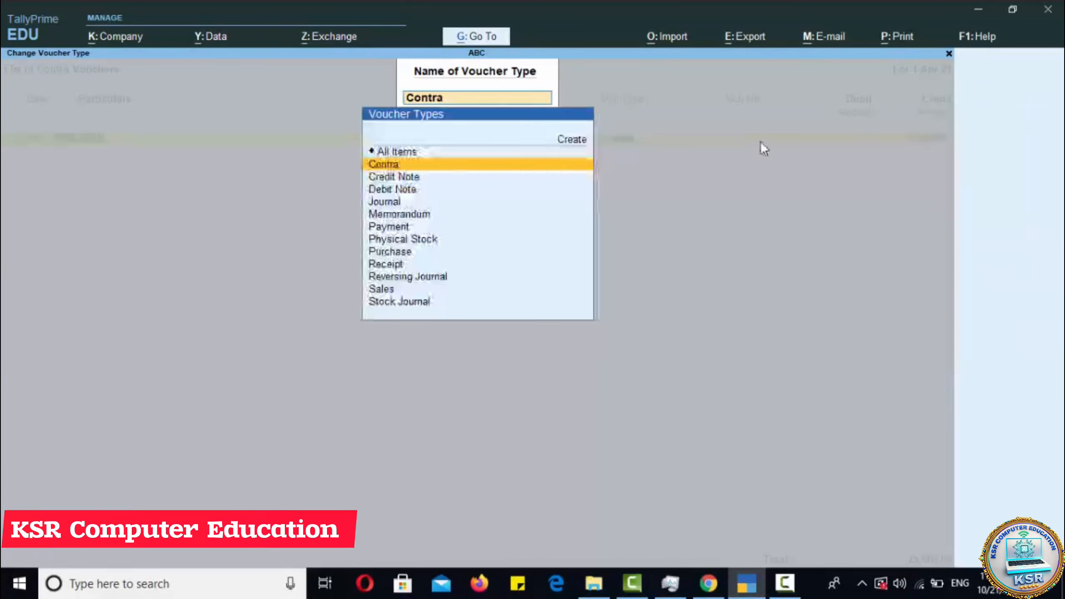
pyautogui.click(433, 151)
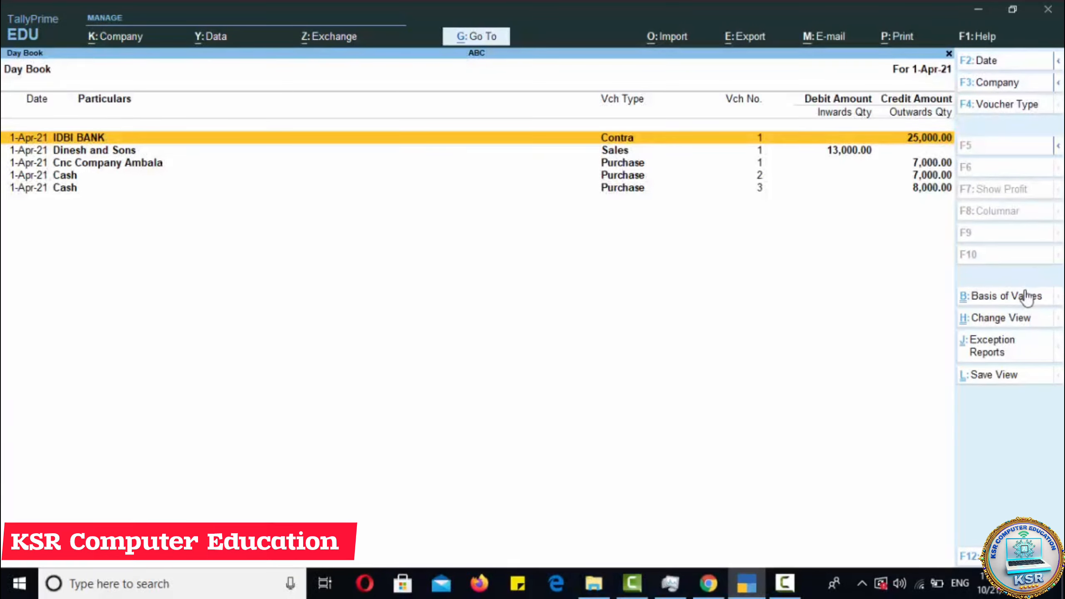
# Examine the type of voucher entries options in the Day Book's Basis of Values, and return to the report
pyautogui.click(1003, 298)
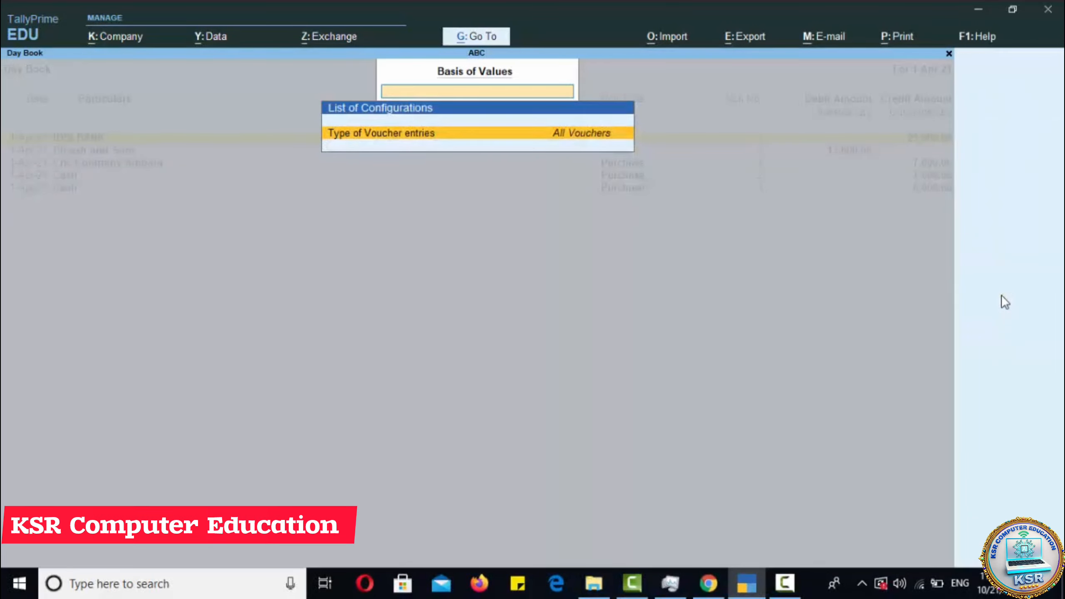
pyautogui.press('Return')
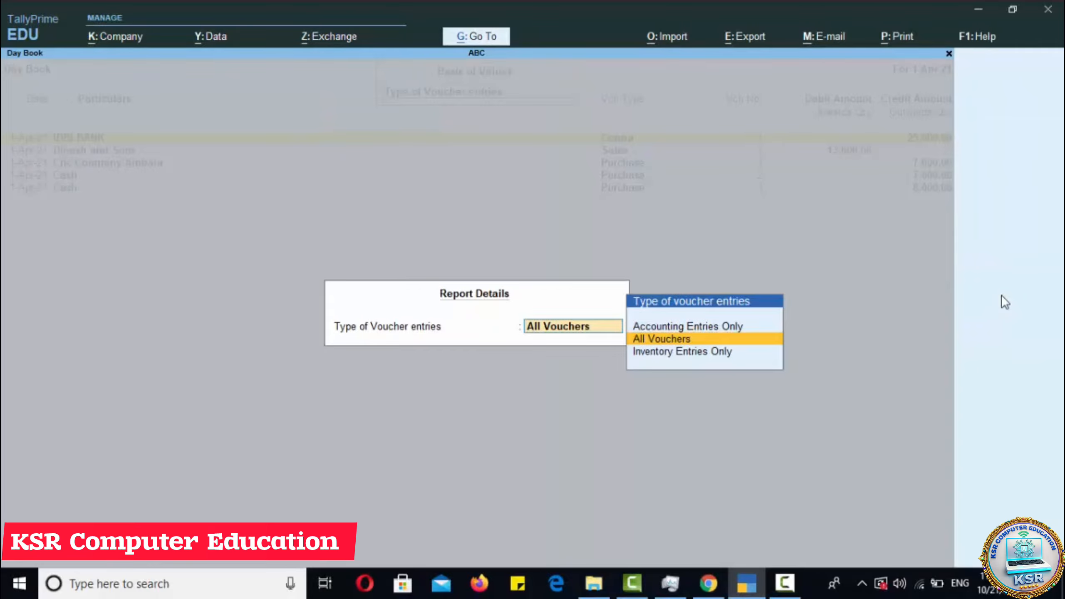
pyautogui.press('Up')
pyautogui.press('Down')
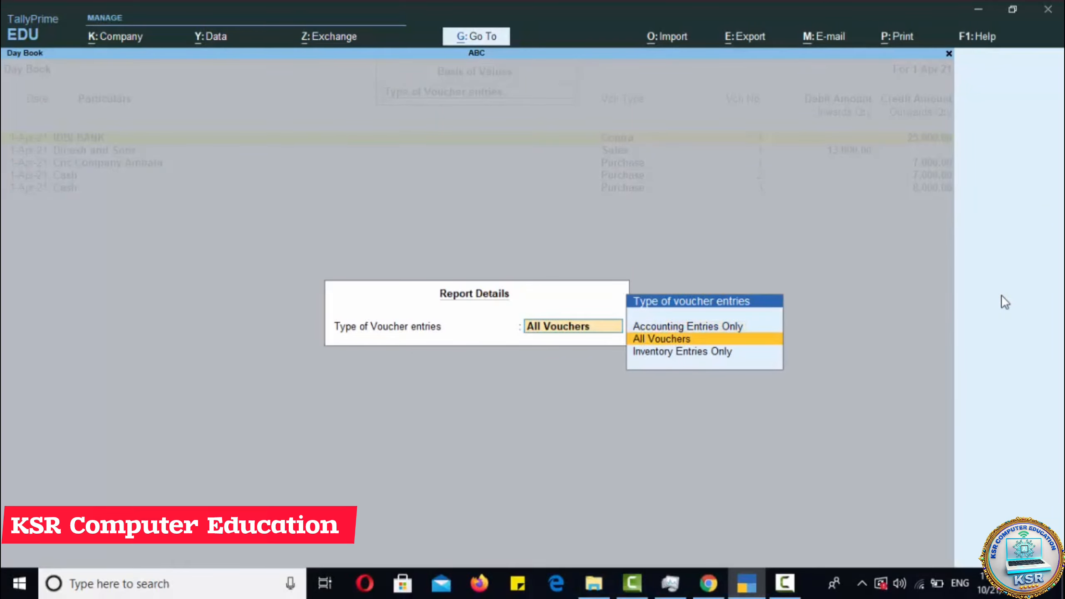
pyautogui.press('Down')
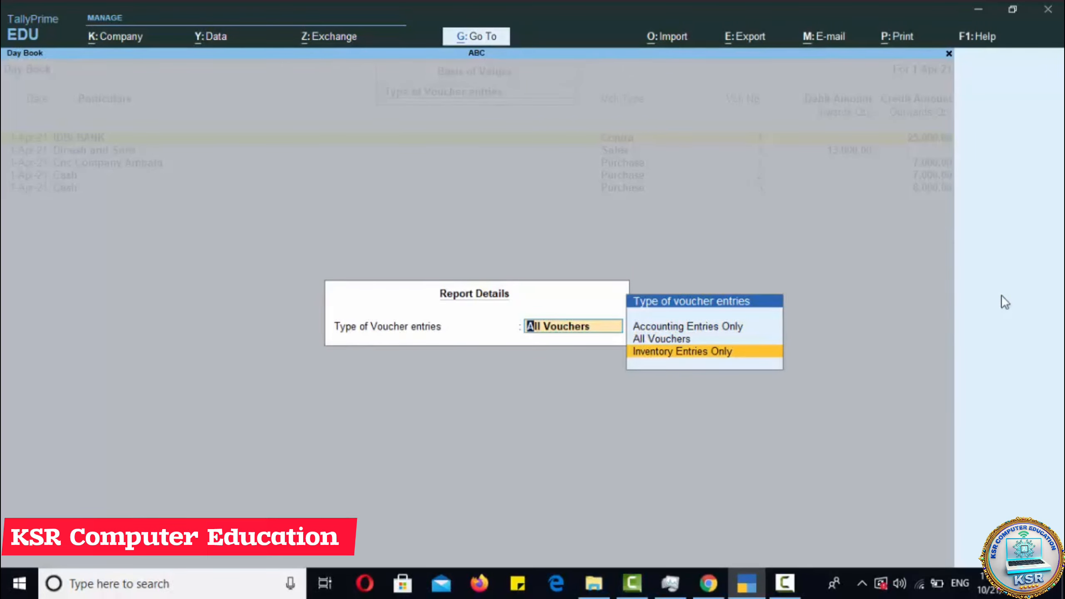
pyautogui.press('Escape')
pyautogui.press('Escape')
pyautogui.press('Escape')
pyautogui.press('Escape')
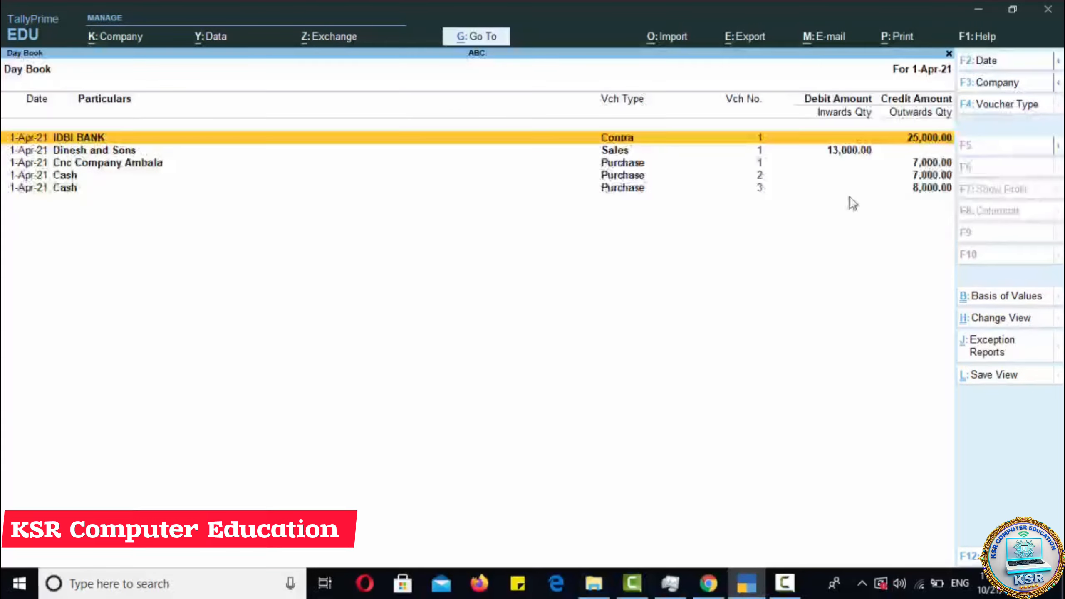
# Open the Dinesh and Sons sales voucher from the Day Book and go through its party details
pyautogui.click(113, 152)
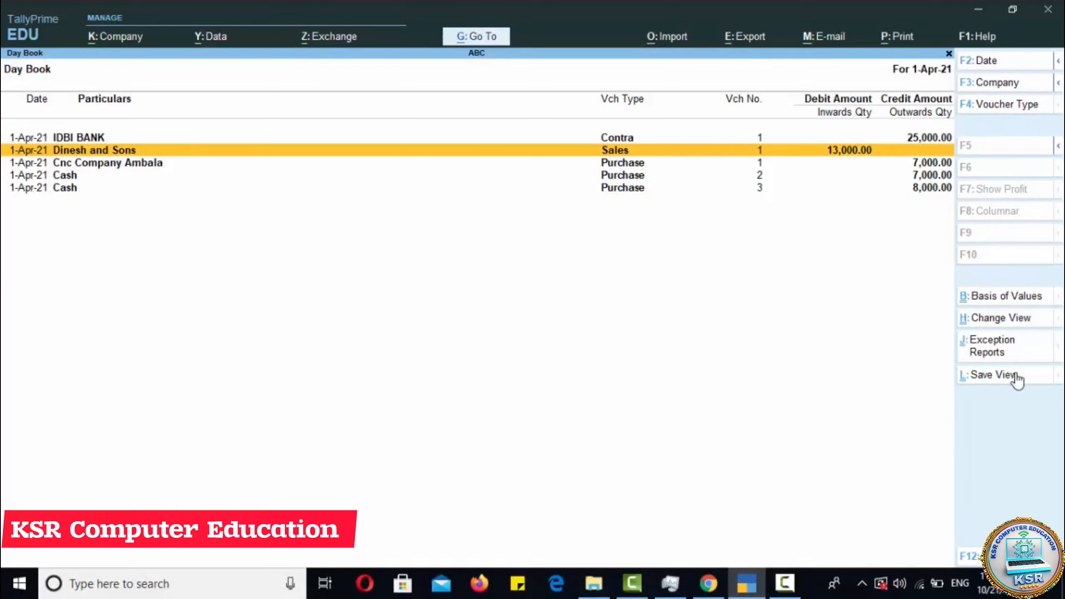
pyautogui.press('Return')
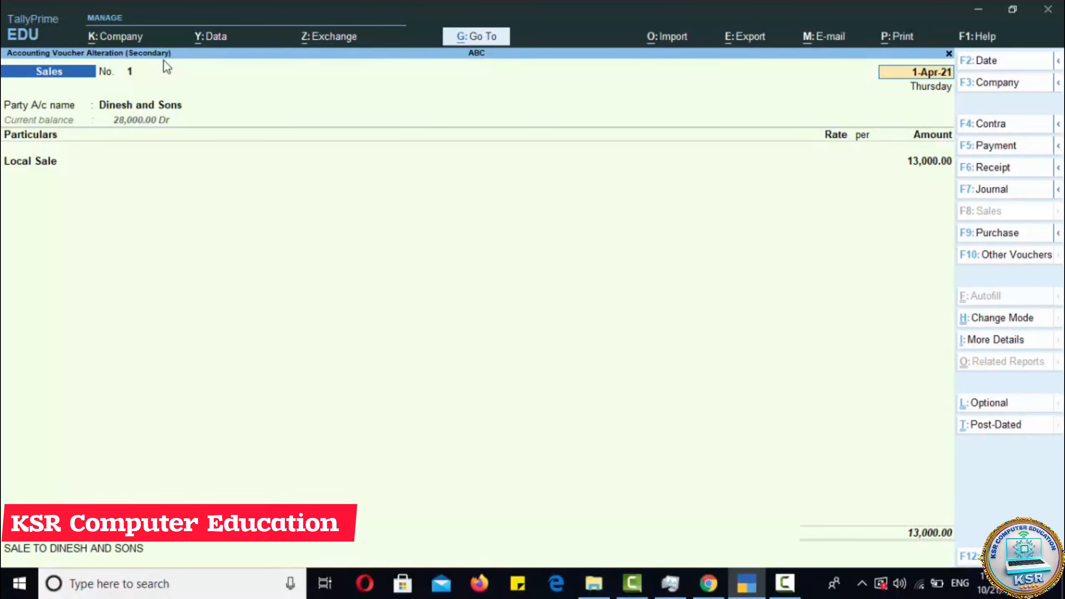
pyautogui.press('Return')
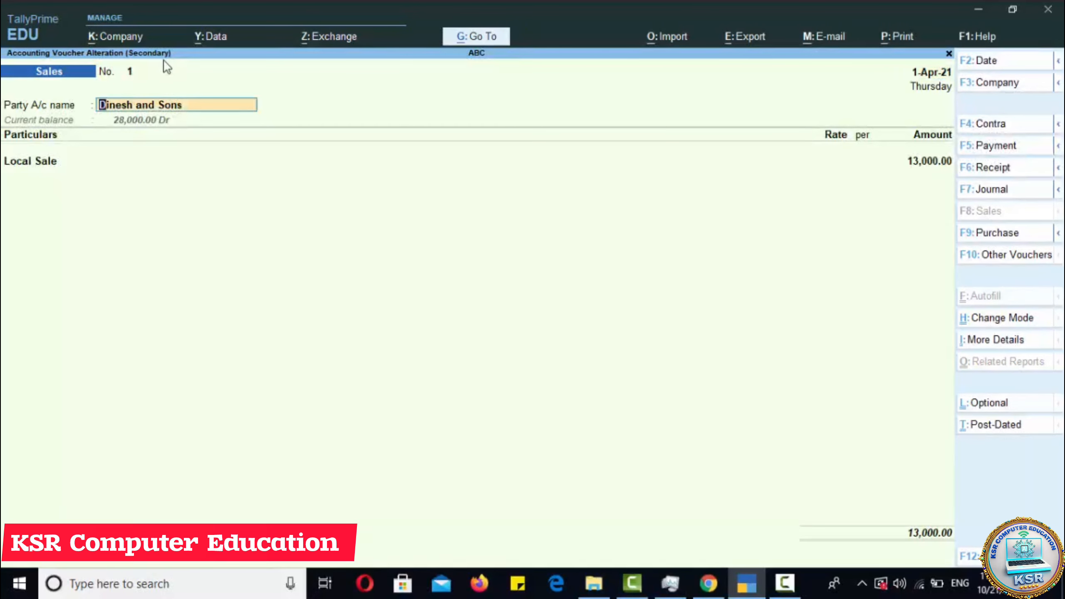
pyautogui.press('Return')
pyautogui.press('Return')
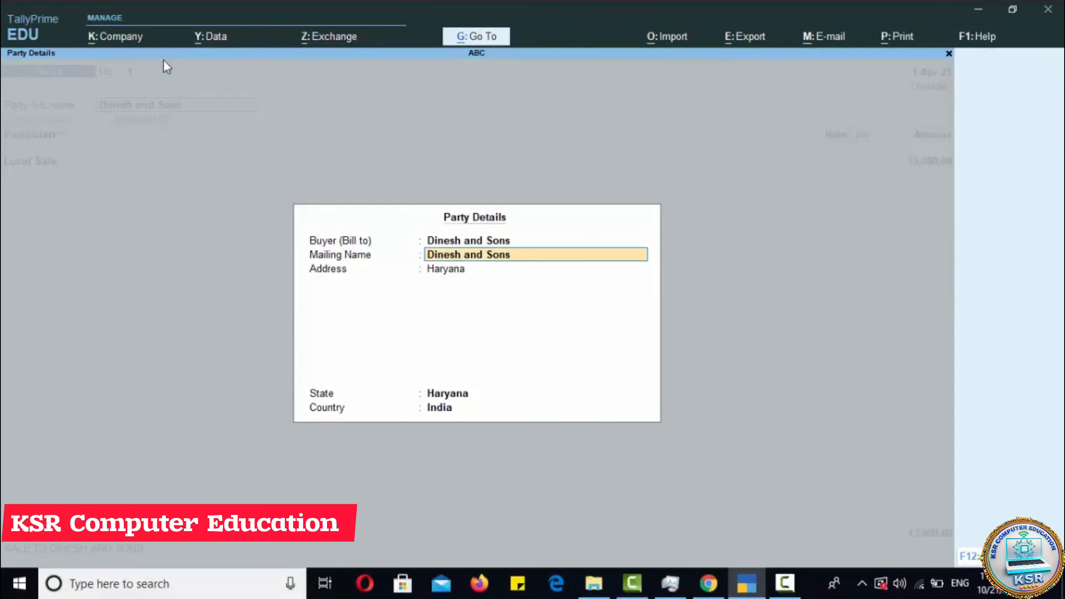
pyautogui.press('Return')
pyautogui.press('Return')
pyautogui.press('Return')
pyautogui.press('Return')
pyautogui.press('Return')
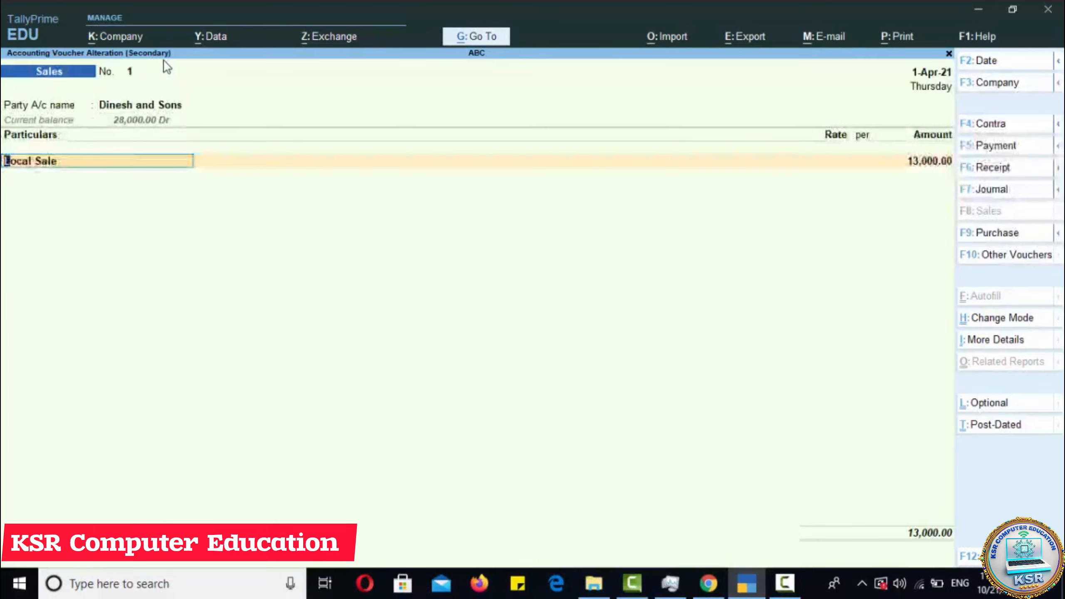
# Check the sales voucher's Local Sale line and bill-wise details, and leave it without saving for the Gateway of Tally
pyautogui.press('Return')
pyautogui.press('Return')
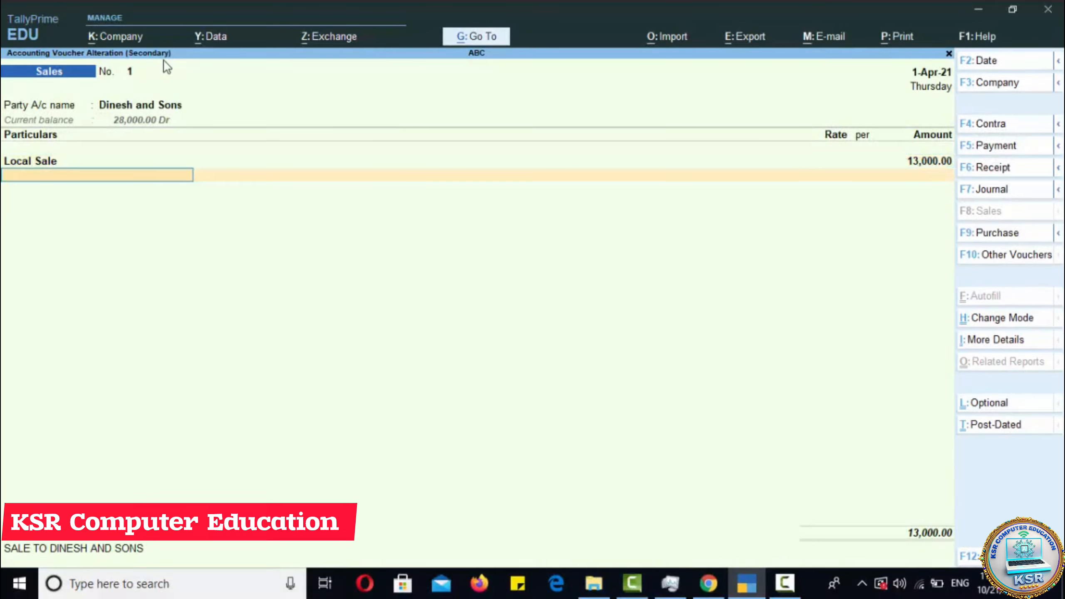
pyautogui.press('Return')
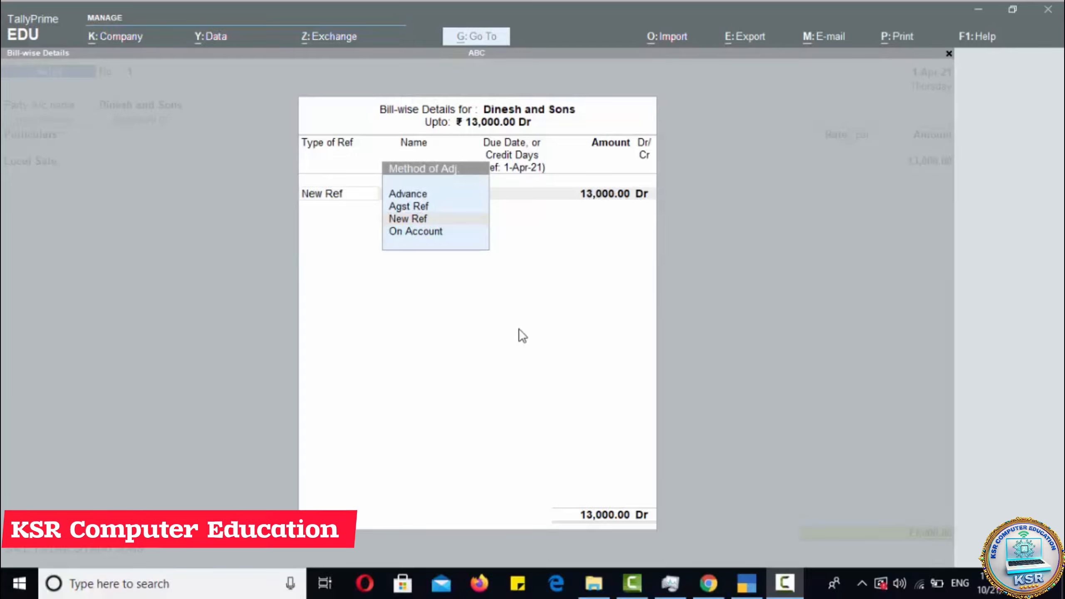
pyautogui.click(734, 280)
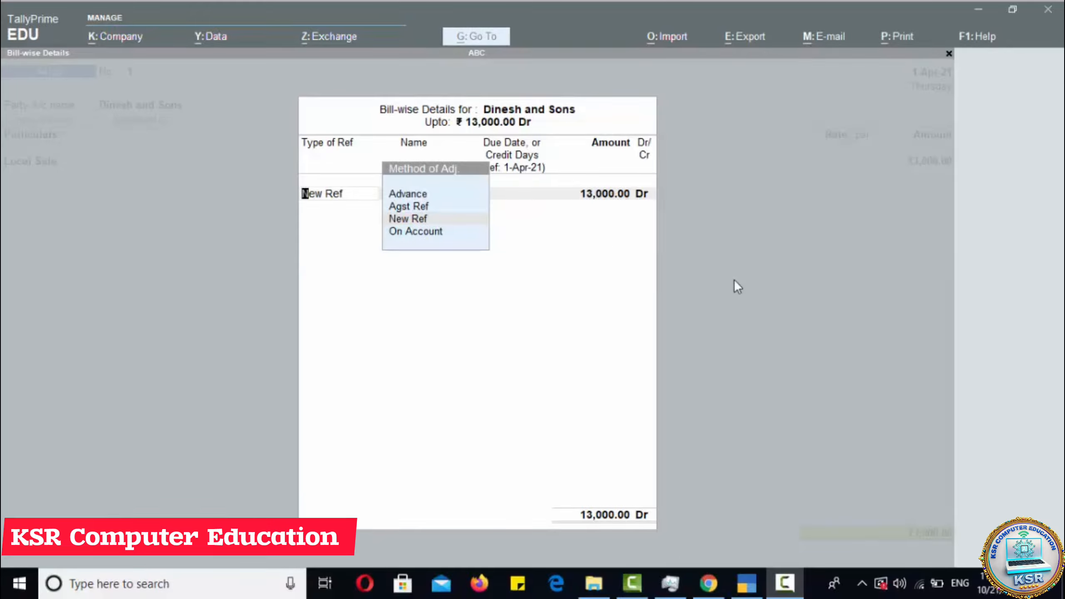
pyautogui.press('Escape')
pyautogui.press('Escape')
pyautogui.press('y')
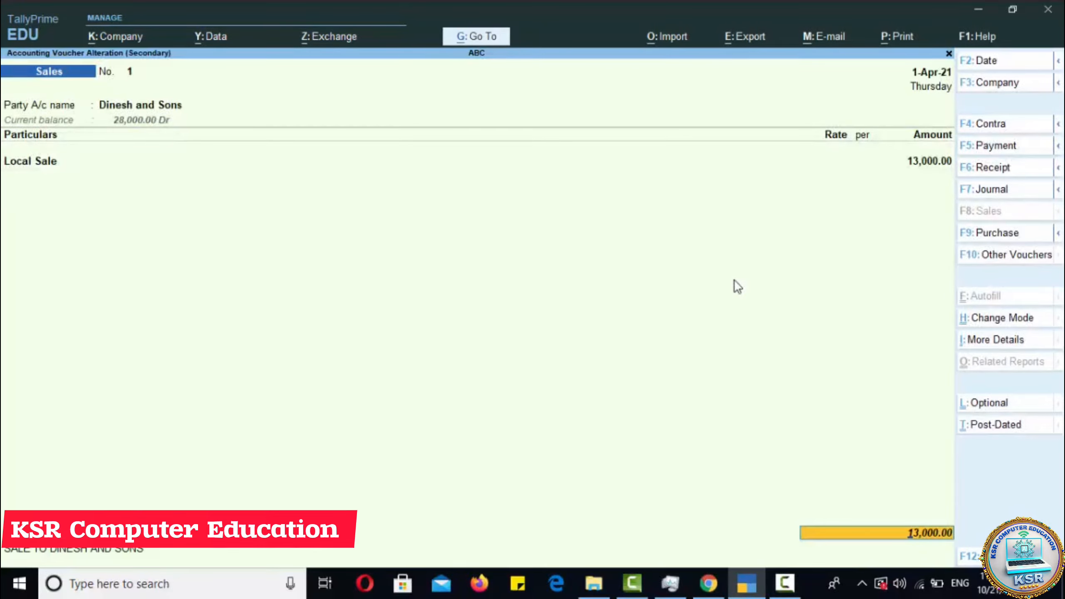
pyautogui.press('Escape')
pyautogui.press('y')
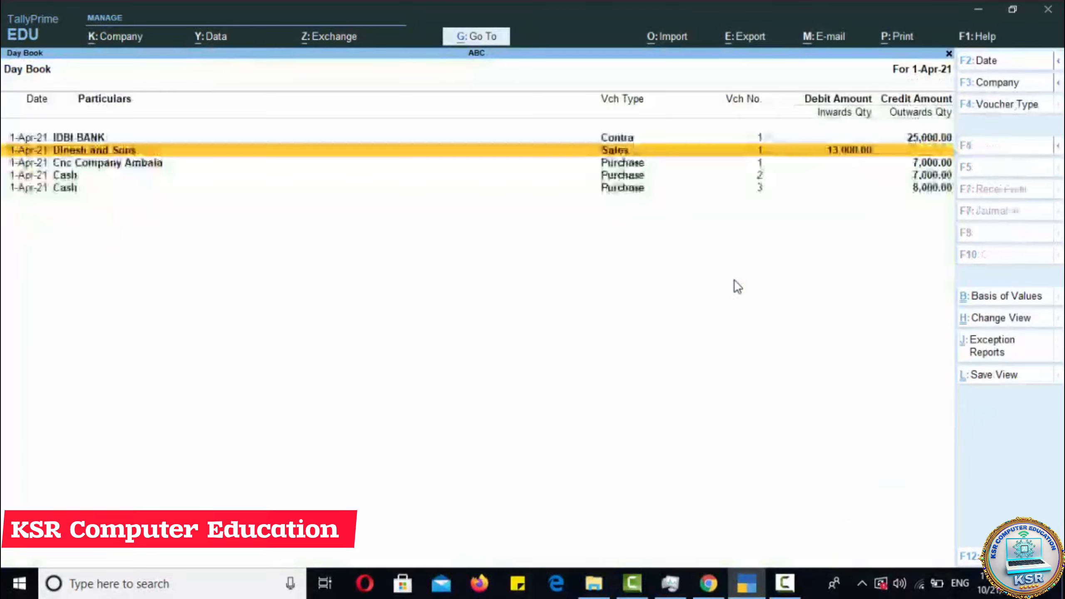
pyautogui.press('Escape')
pyautogui.press('Escape')
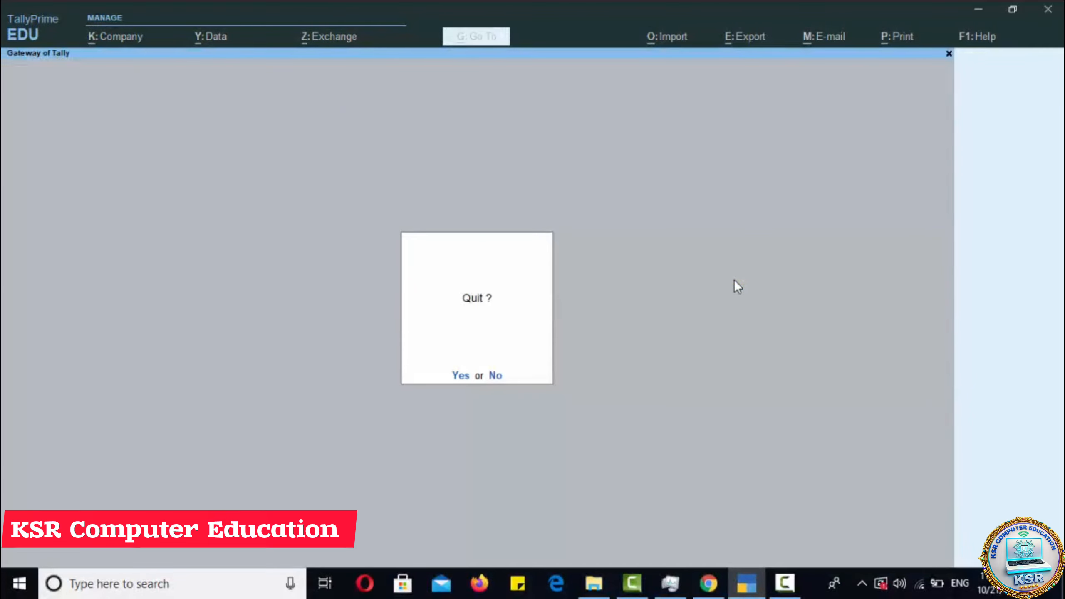
pyautogui.press('n')
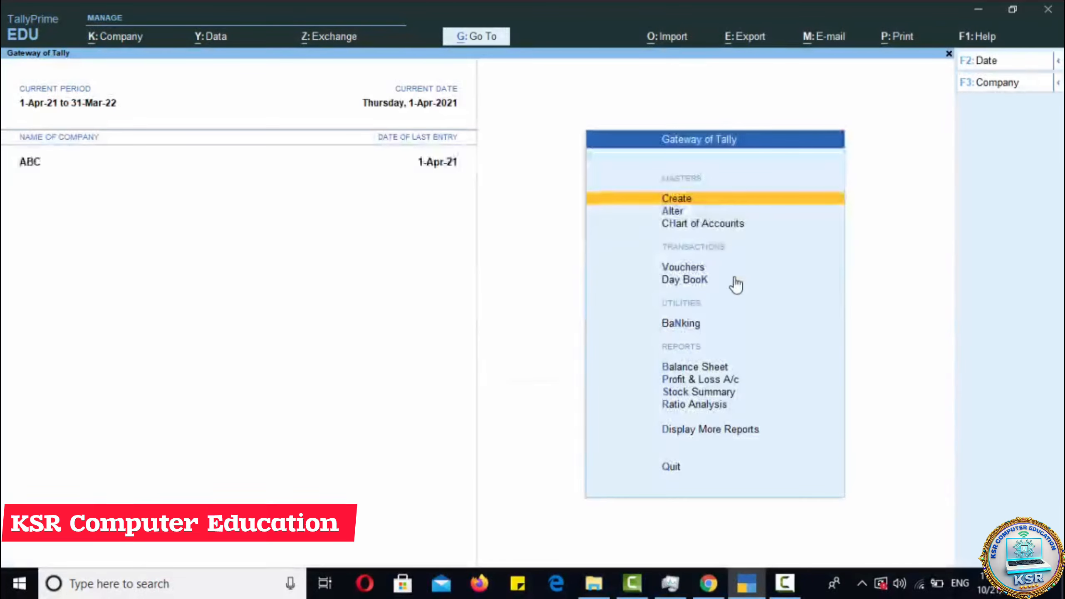
# Open the Dinesh and Sons ledger for alteration
pyautogui.click(674, 211)
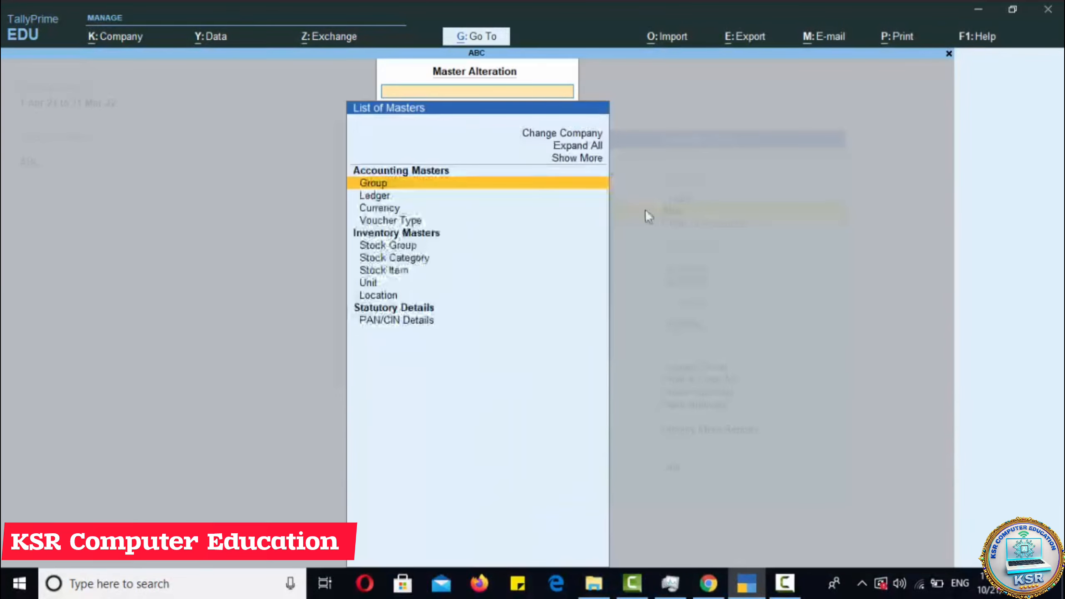
pyautogui.click(365, 198)
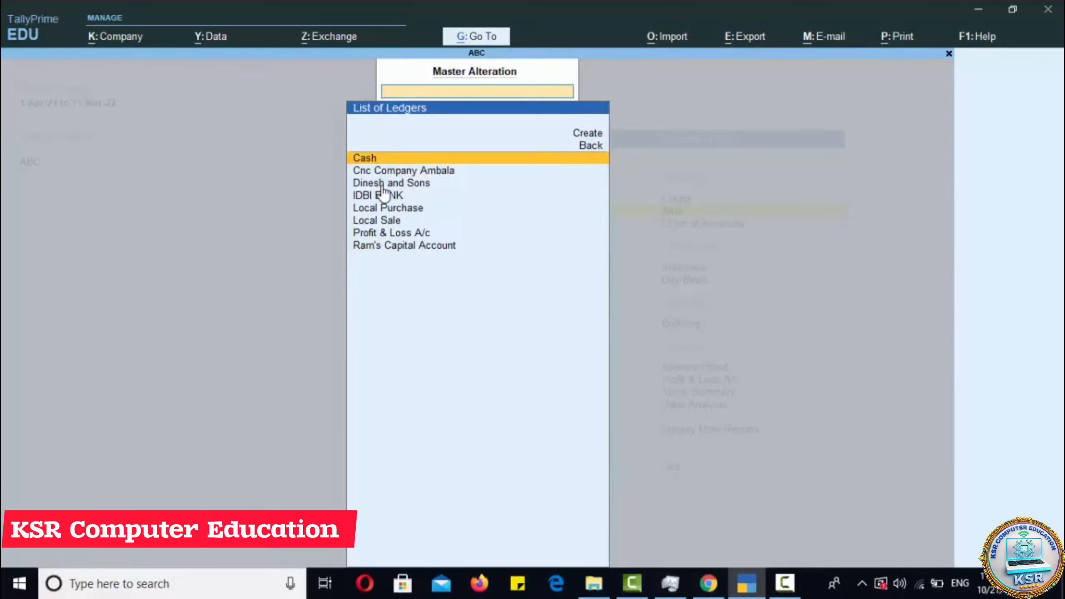
pyautogui.click(382, 185)
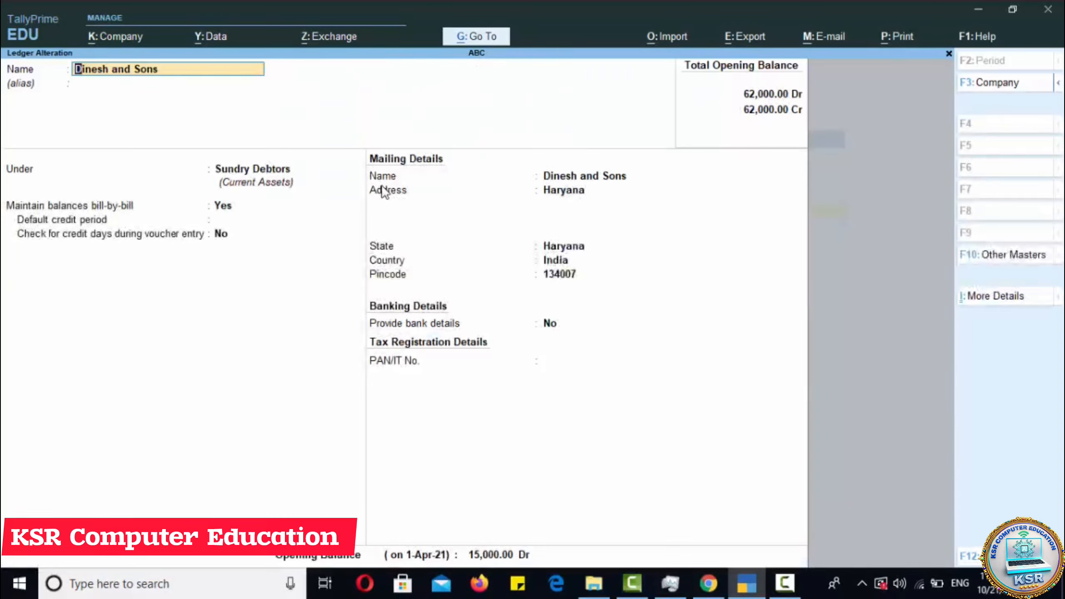
# Set Maintain balances bill-by-bill to No for the Dinesh and Sons ledger, save it, and return to the Gateway of Tally
pyautogui.press('Return')
pyautogui.press('Return')
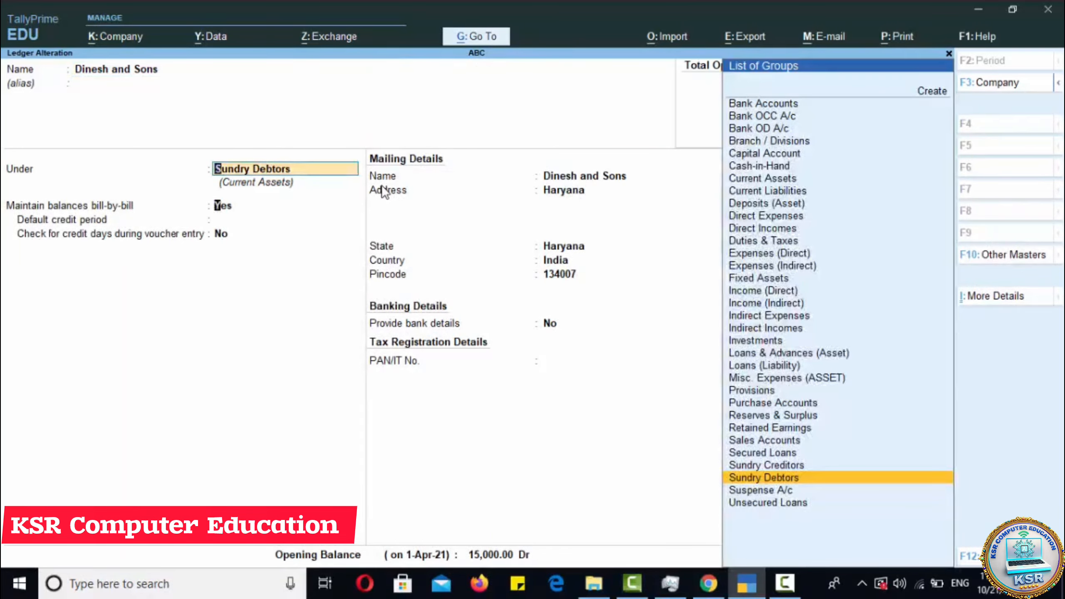
pyautogui.press('Return')
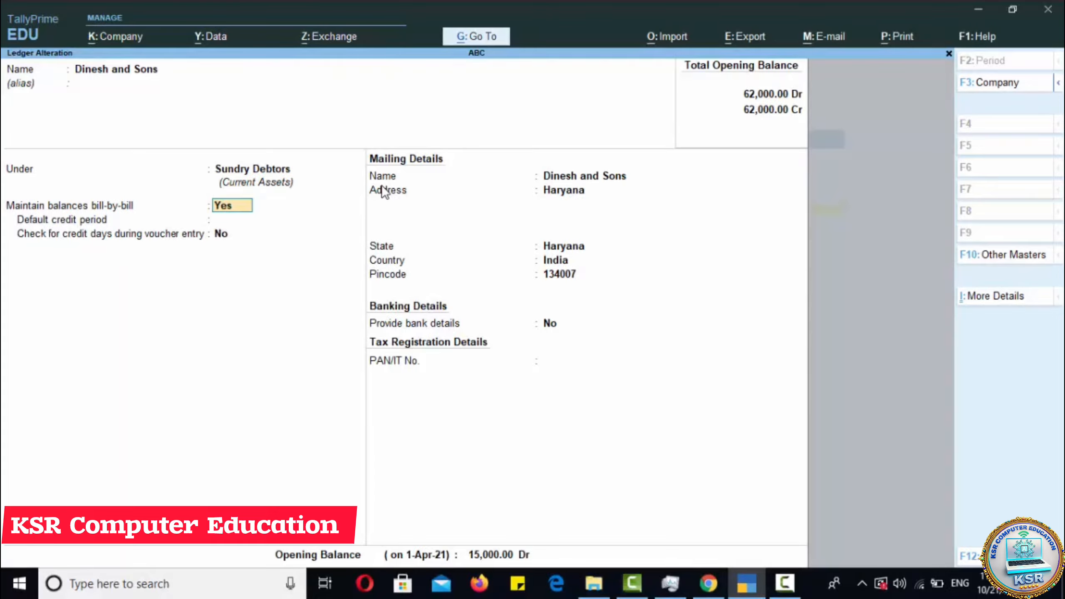
pyautogui.press('n')
pyautogui.press('Return')
pyautogui.press('Return')
pyautogui.press('Return')
pyautogui.press('Return')
pyautogui.press('Return')
pyautogui.press('Return')
pyautogui.press('Return')
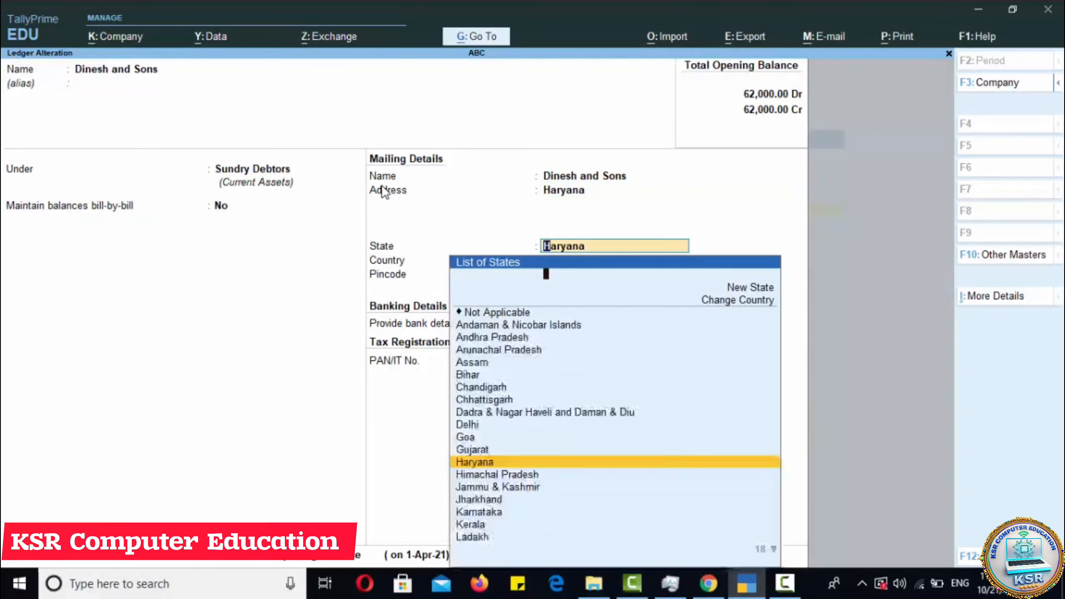
pyautogui.press('Return')
pyautogui.press('Return')
pyautogui.press('Return')
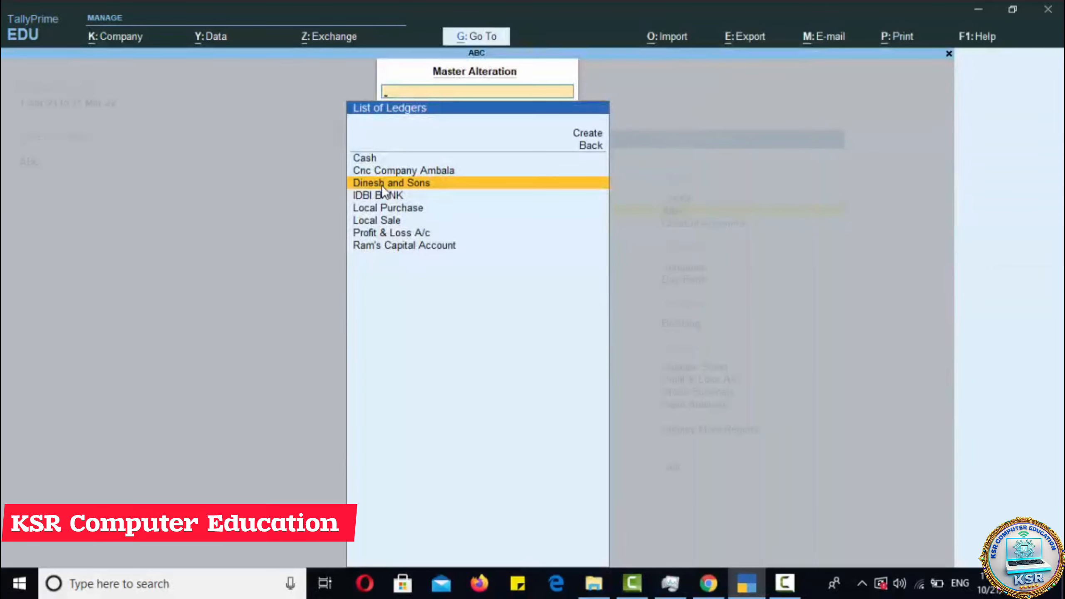
pyautogui.press('Escape')
pyautogui.press('Escape')
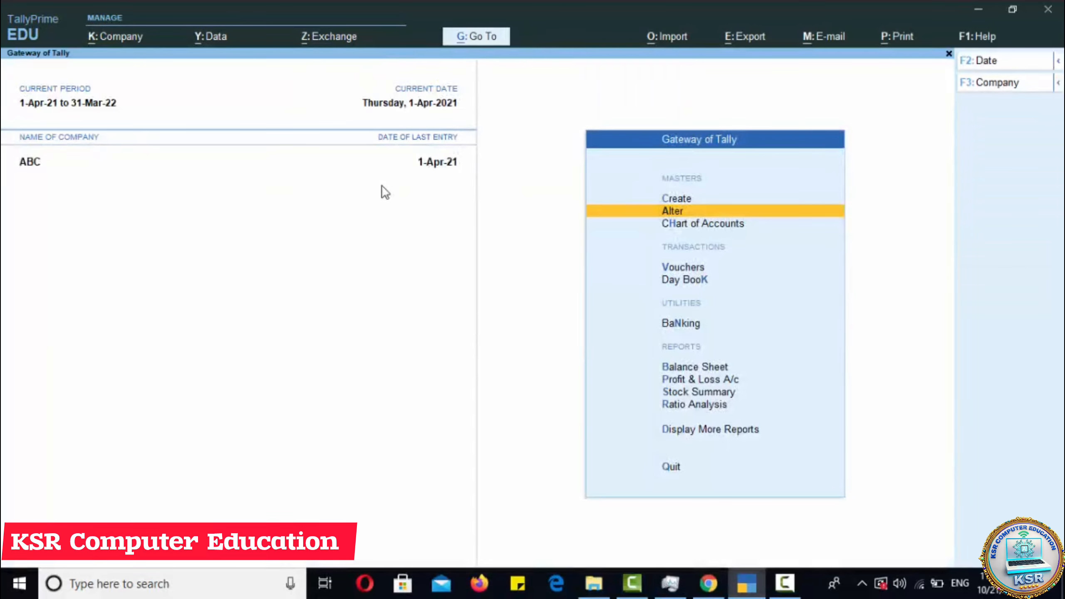
# Start a new sales voucher with Dinesh and Sons as the party and accept the party details
pyautogui.press('Down')
pyautogui.press('Down')
pyautogui.press('Down')
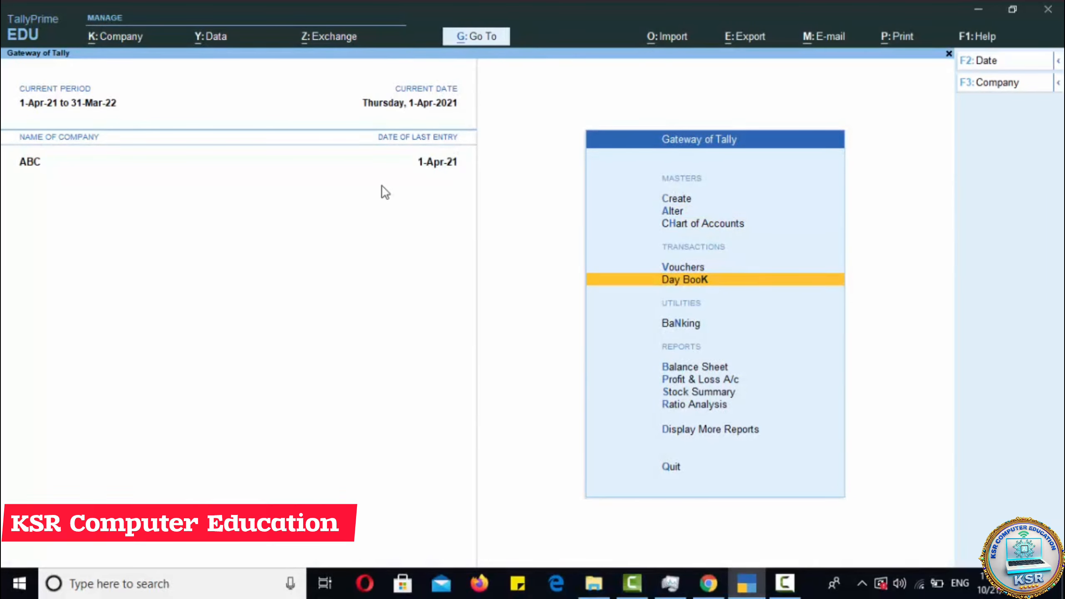
pyautogui.press('Up')
pyautogui.press('Return')
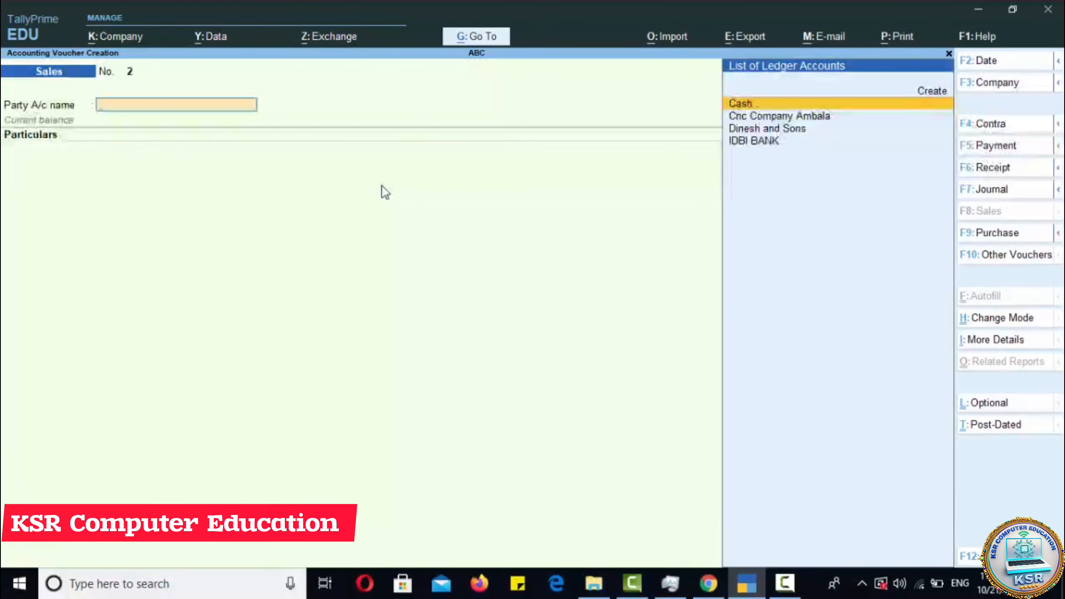
pyautogui.press('Down')
pyautogui.press('Down')
pyautogui.press('Return')
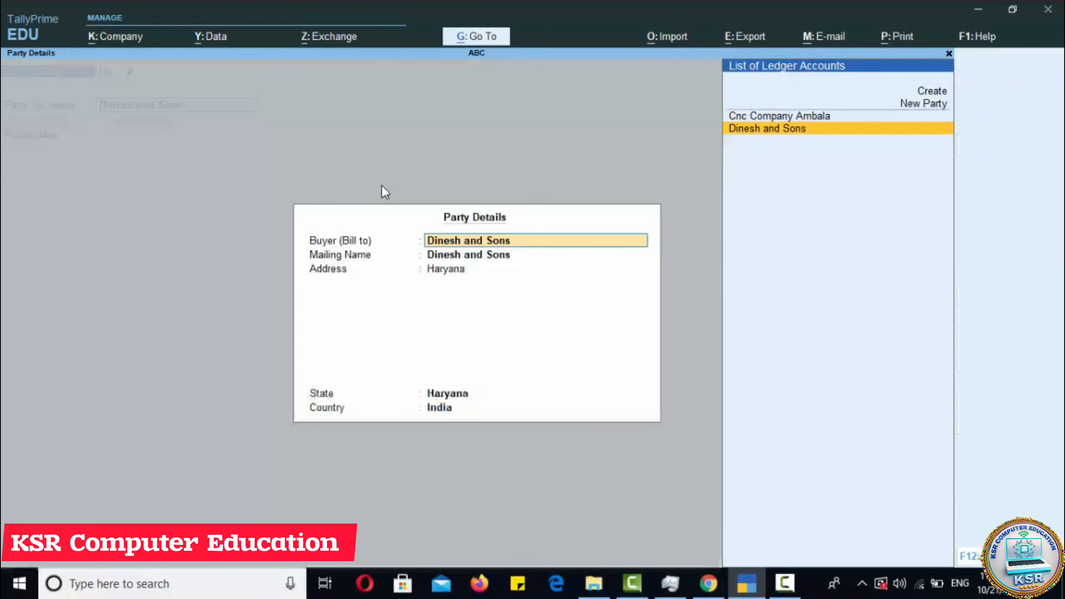
pyautogui.press('Return')
pyautogui.press('Return')
pyautogui.press('Return')
pyautogui.press('Return')
pyautogui.press('Return')
pyautogui.press('Return')
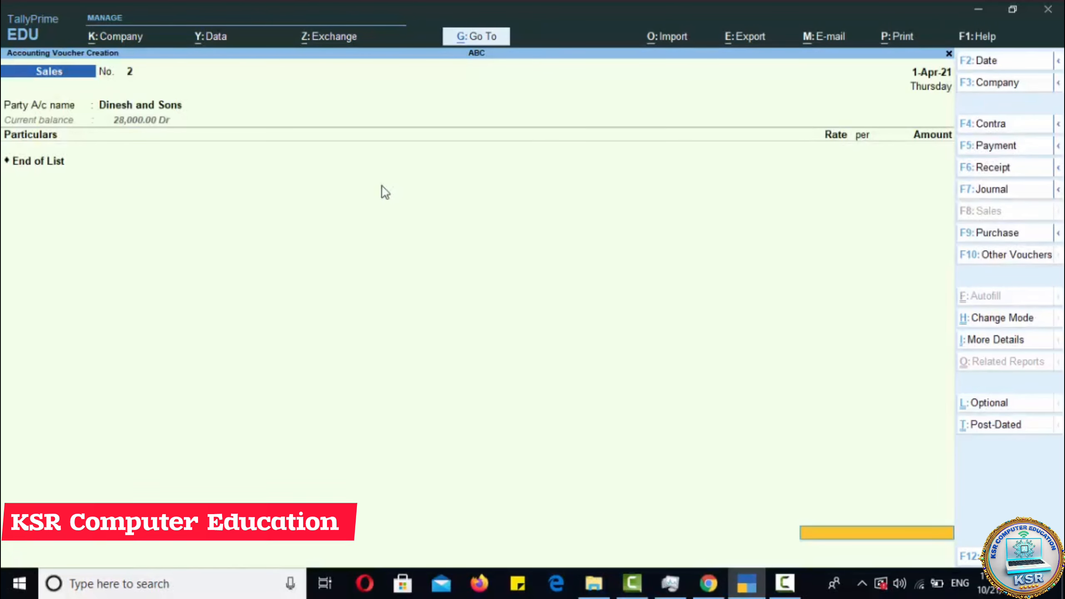
# Enter a Local Sale line of 2,000 in the sales voucher, decline to accept it, and quit to the Gateway of Tally
pyautogui.press('Down')
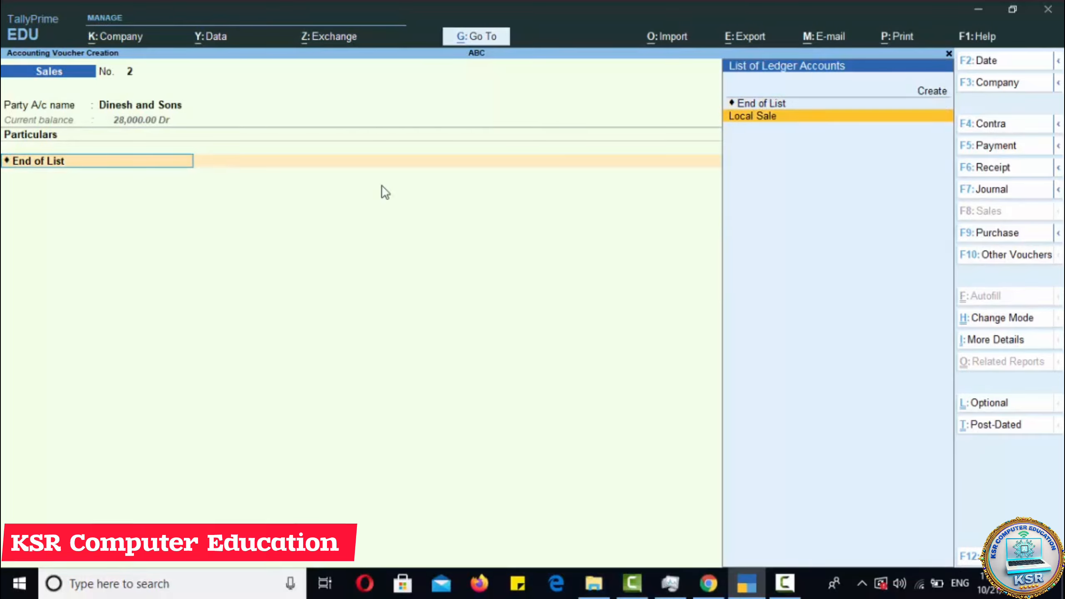
pyautogui.press('Return')
pyautogui.write('2000')
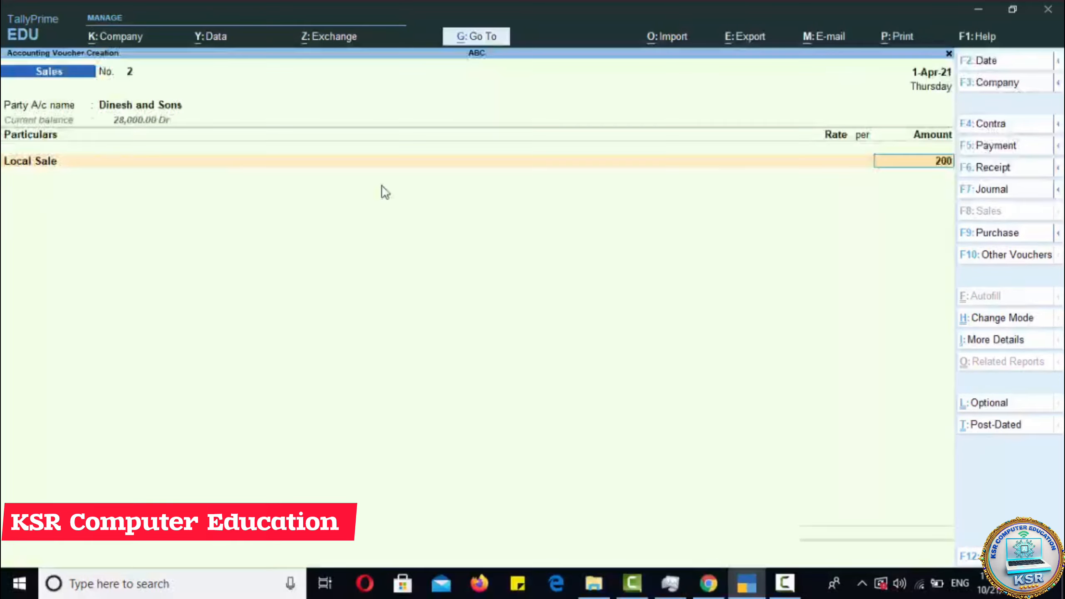
pyautogui.press('Return')
pyautogui.press('Return')
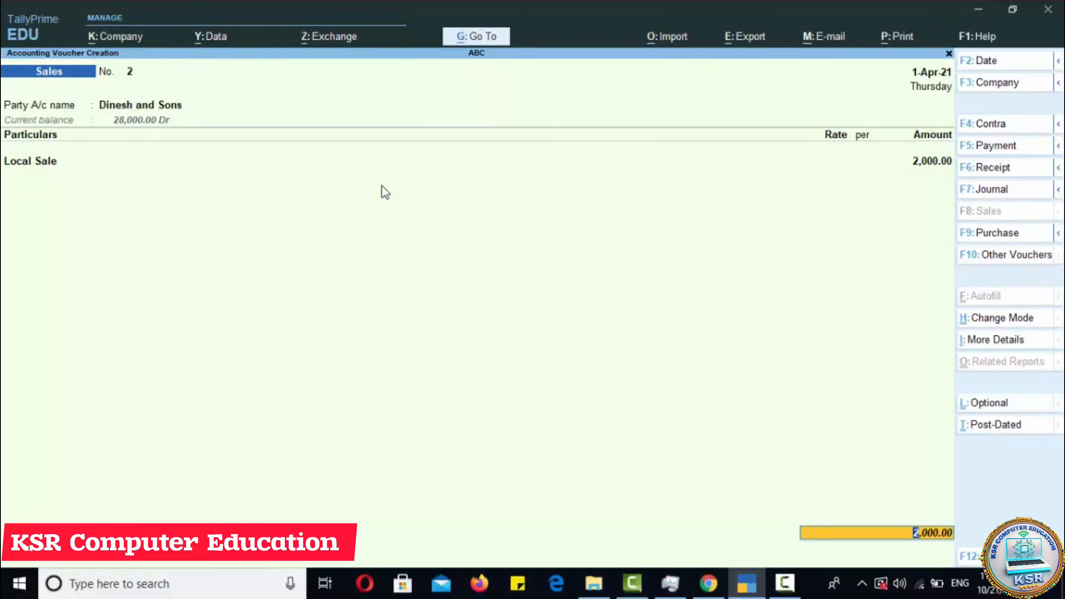
pyautogui.press('Return')
pyautogui.press('Return')
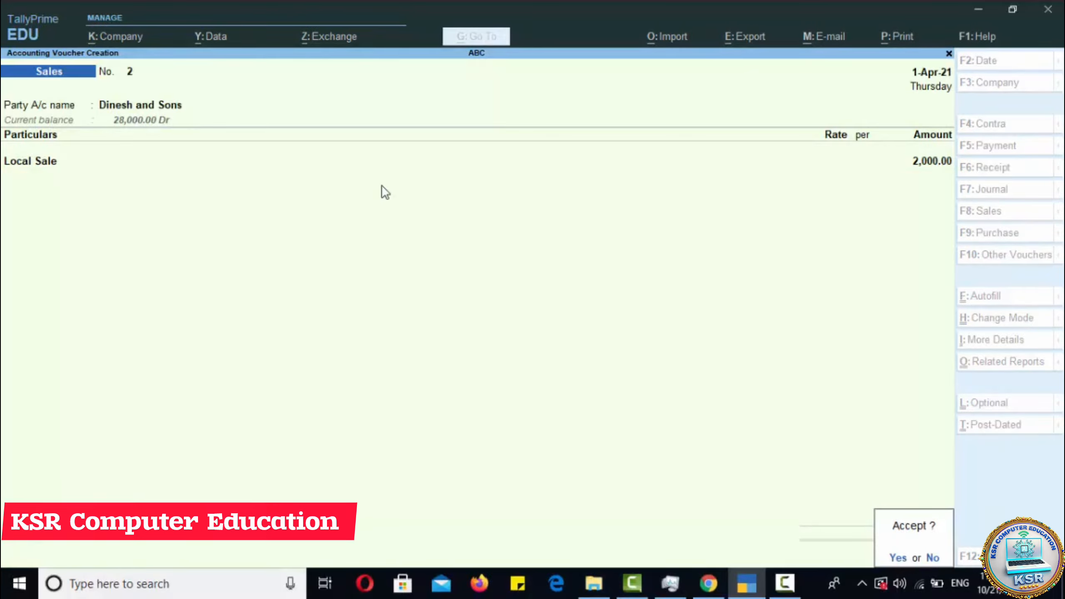
pyautogui.press('n')
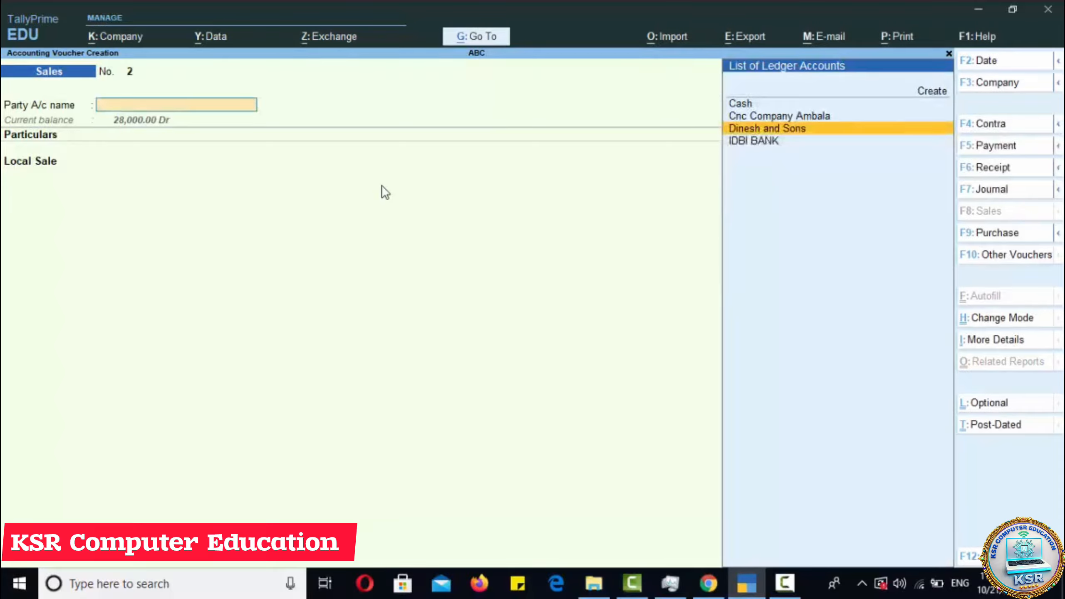
pyautogui.press('Escape')
pyautogui.press('y')
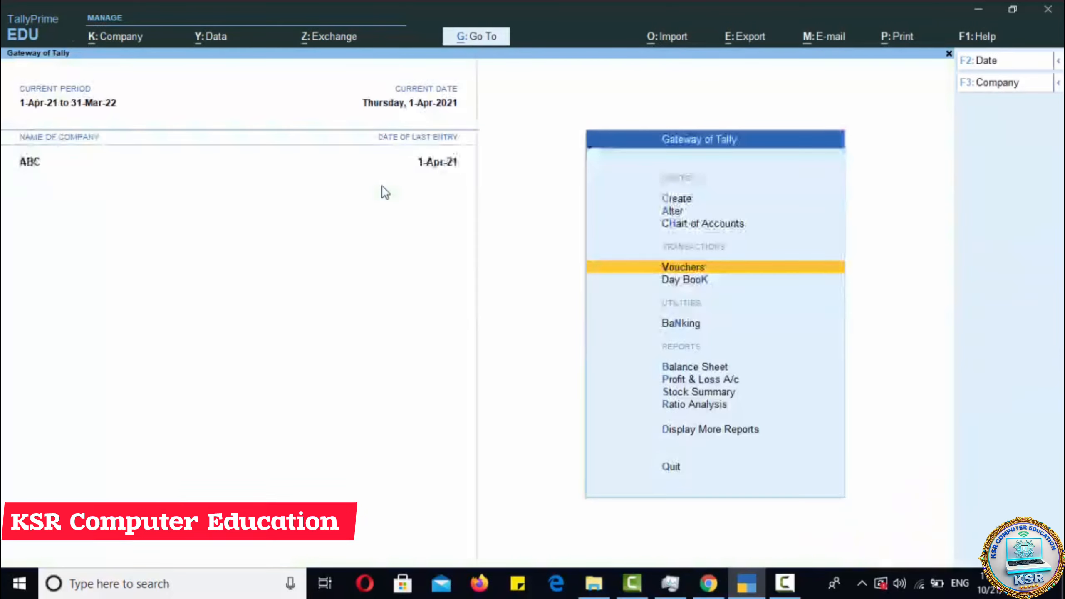
# Open the Dinesh and Sons ledger again for alteration from the list of ledgers
pyautogui.press('Up')
pyautogui.press('Up')
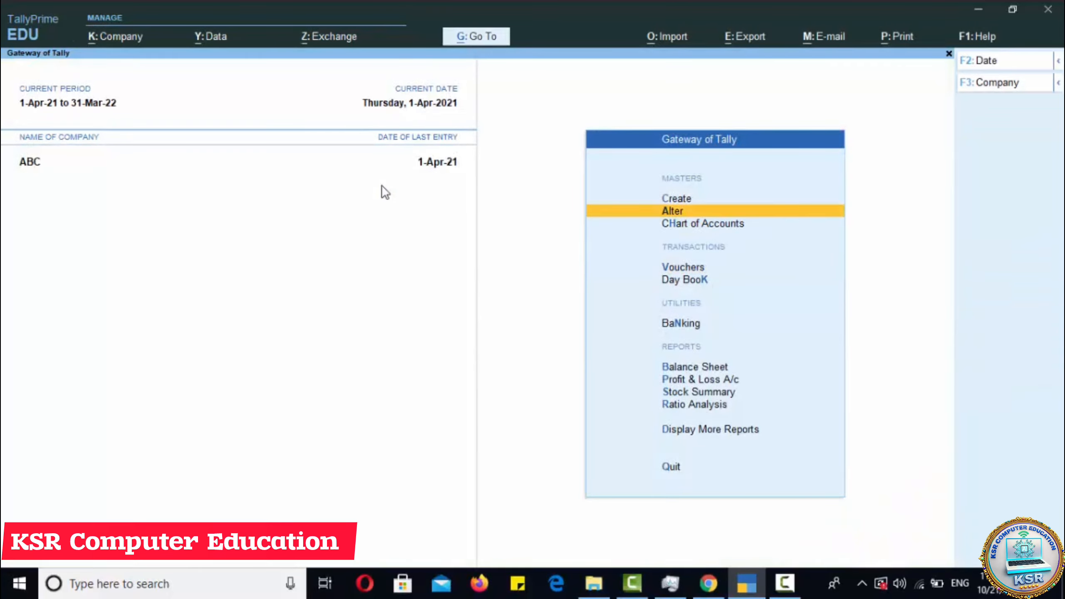
pyautogui.press('Return')
pyautogui.press('Down')
pyautogui.press('Return')
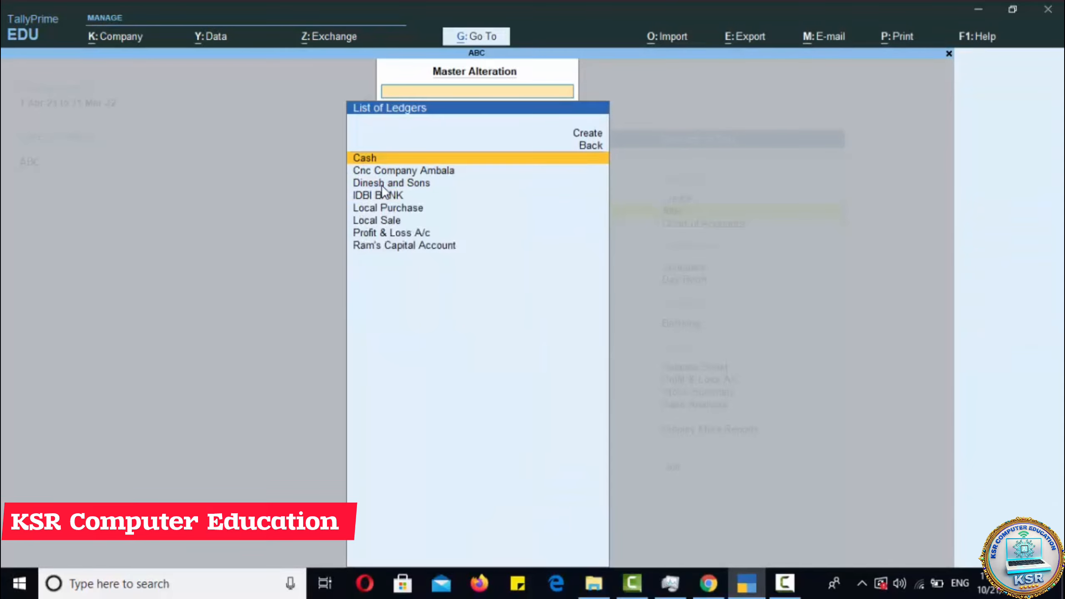
pyautogui.press('Down')
pyautogui.press('Down')
pyautogui.press('Return')
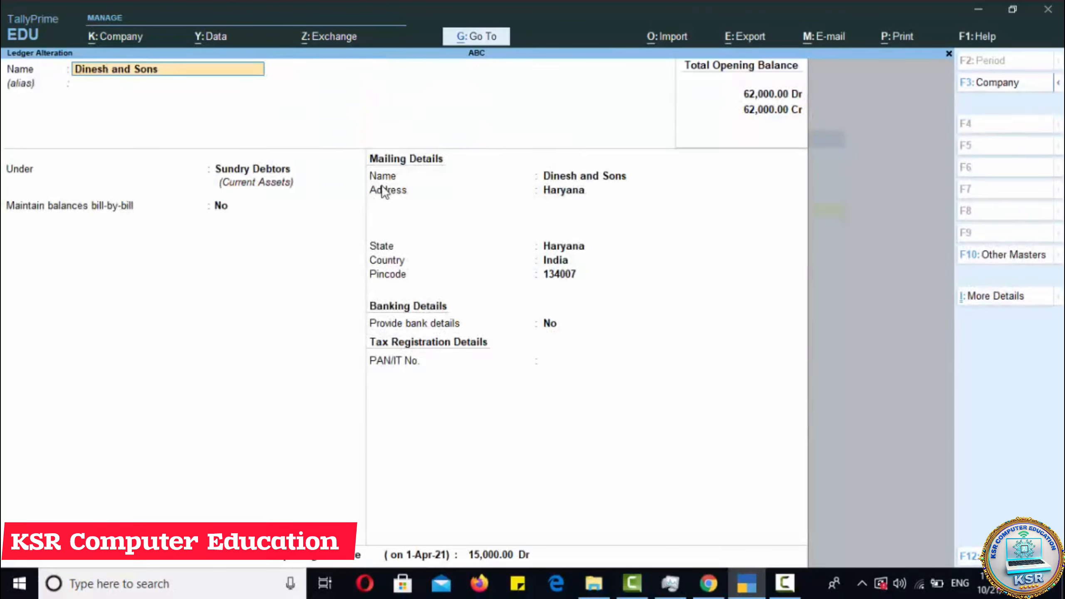
# Set Maintain balances bill-by-bill to Yes for Dinesh and Sons, leaving the default credit period blank
pyautogui.press('Return')
pyautogui.press('Return')
pyautogui.press('Return')
pyautogui.write('YES')
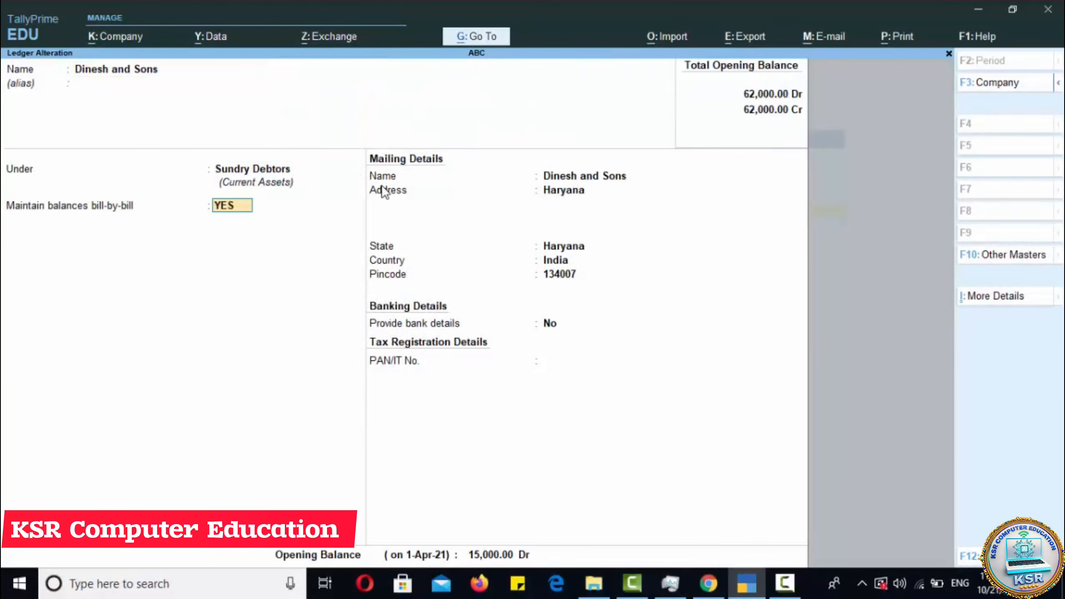
pyautogui.press('Return')
pyautogui.press('Return')
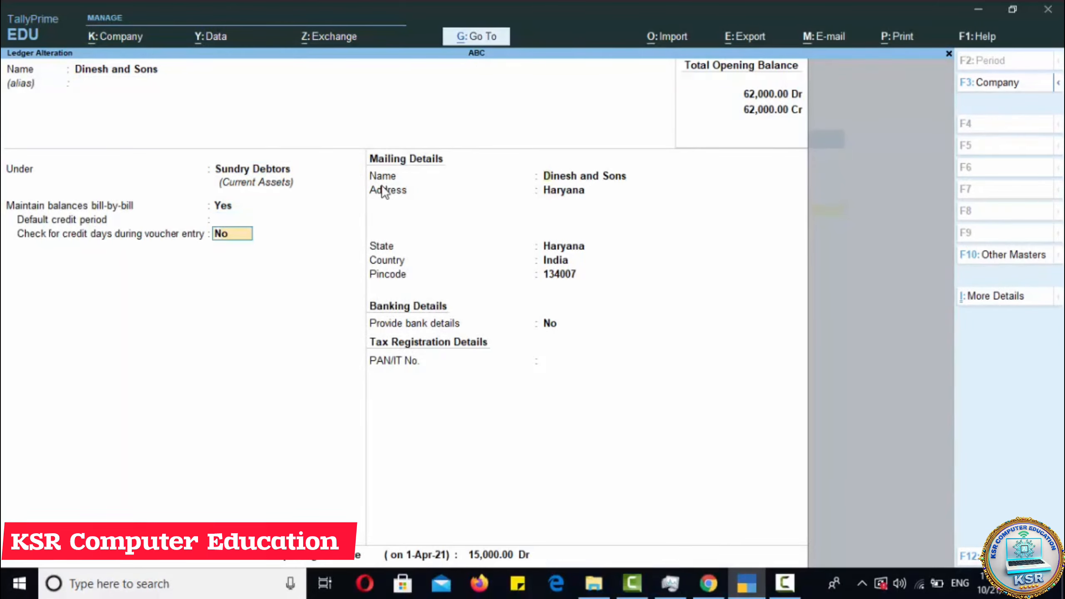
# Accept the remaining ledger details and the opening balance's bill-wise breakup without a bill name, and save the ledger
pyautogui.press('Return')
pyautogui.press('Return')
pyautogui.press('Return')
pyautogui.press('Return')
pyautogui.press('Return')
pyautogui.press('Return')
pyautogui.press('Return')
pyautogui.press('Return')
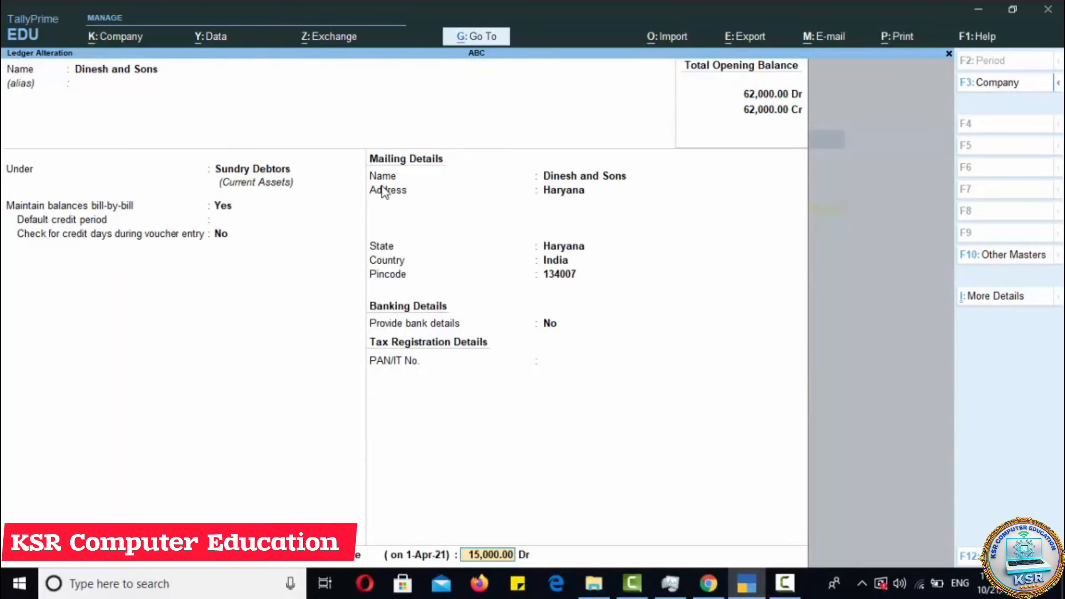
pyautogui.press('Return')
pyautogui.press('Return')
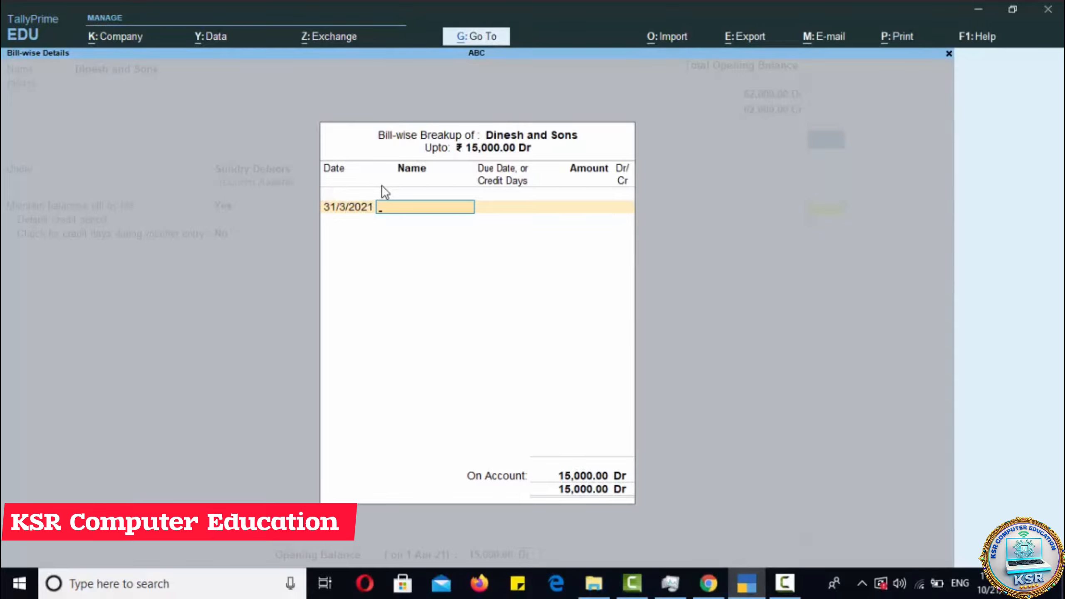
pyautogui.press('Return')
pyautogui.press('Return')
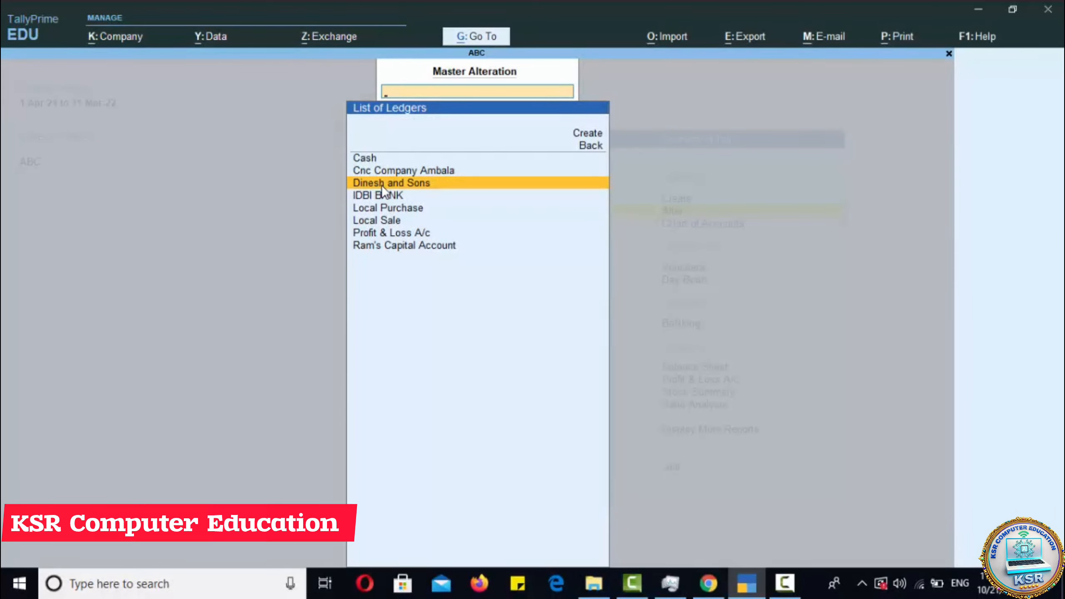
# Reopen the Dinesh and Sons ledger to check its settings, and return to the Gateway of Tally
pyautogui.press('Return')
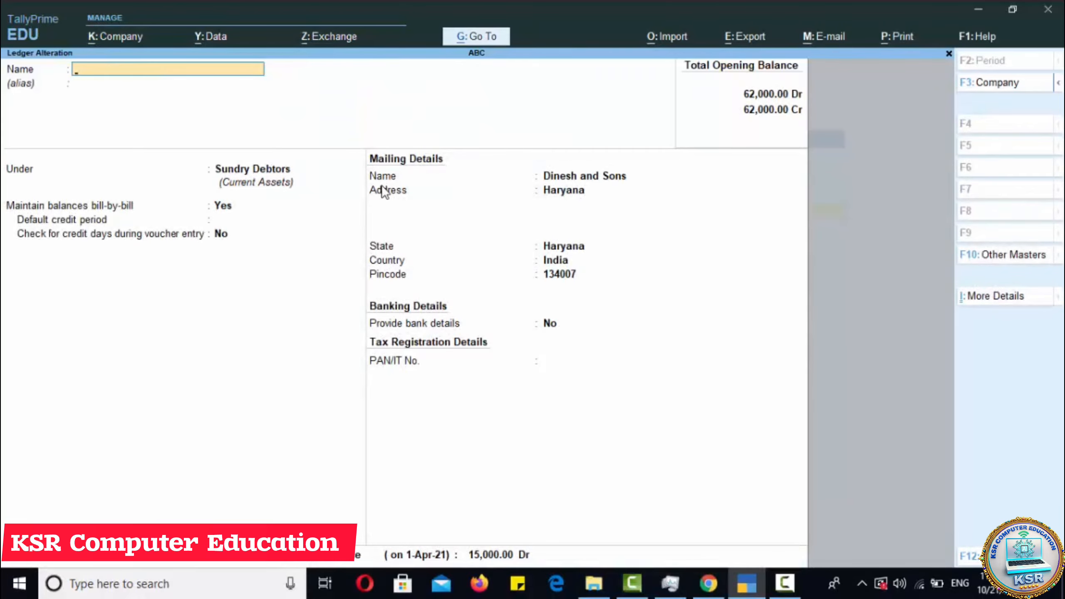
pyautogui.press('Escape')
pyautogui.press('Escape')
pyautogui.press('Escape')
# Create a sales voucher for the party Dinesh and Sons and confirm its party details
pyautogui.press('Down')
pyautogui.press('Down')
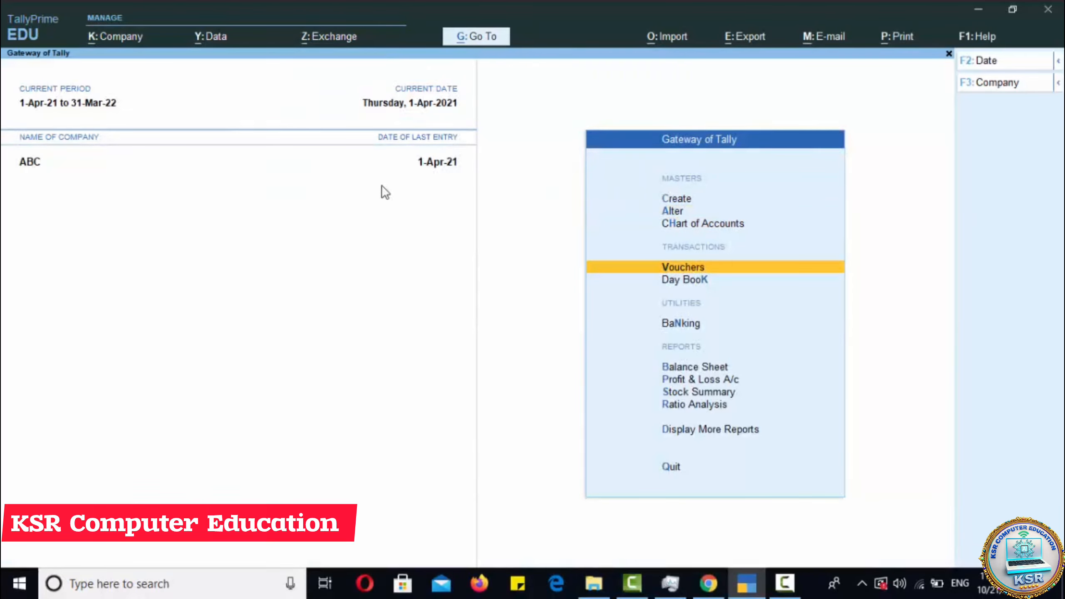
pyautogui.press('Return')
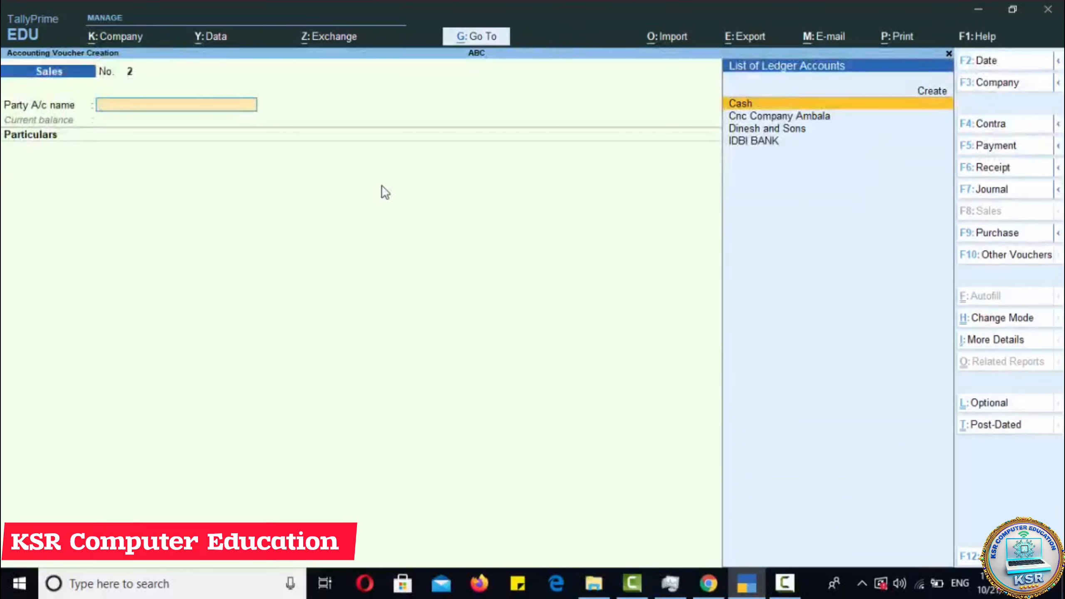
pyautogui.press('Down')
pyautogui.press('Down')
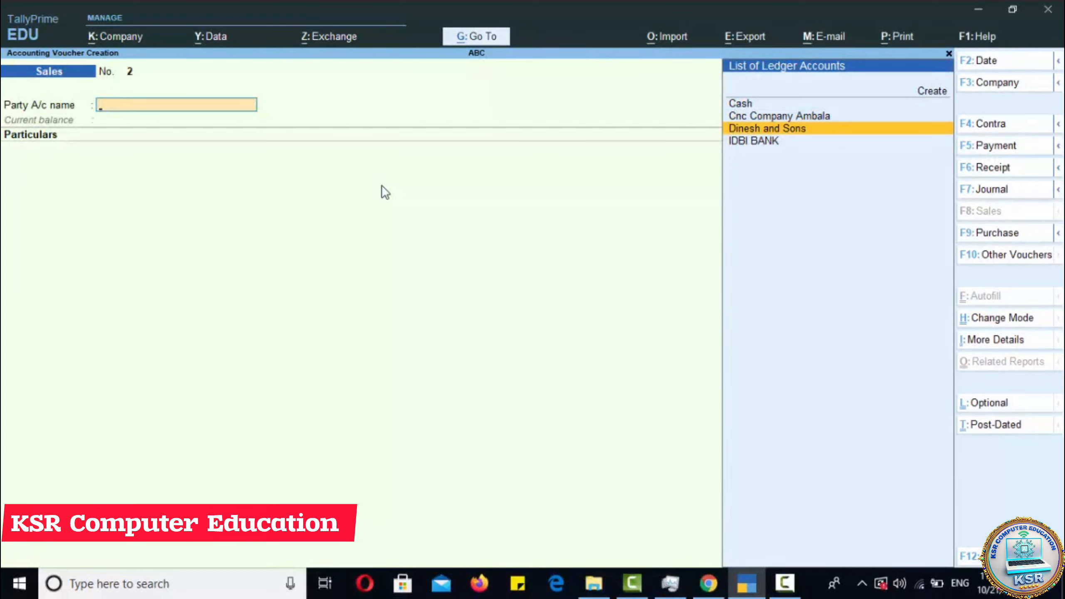
pyautogui.press('Return')
pyautogui.press('Return')
pyautogui.press('Return')
pyautogui.press('Return')
pyautogui.press('Return')
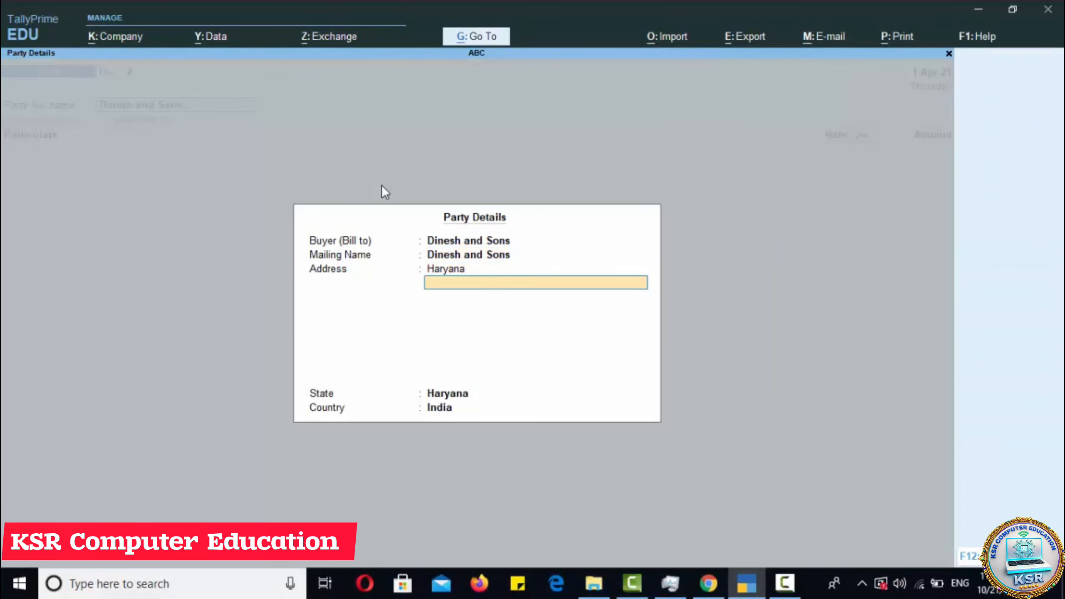
pyautogui.press('Return')
pyautogui.press('Return')
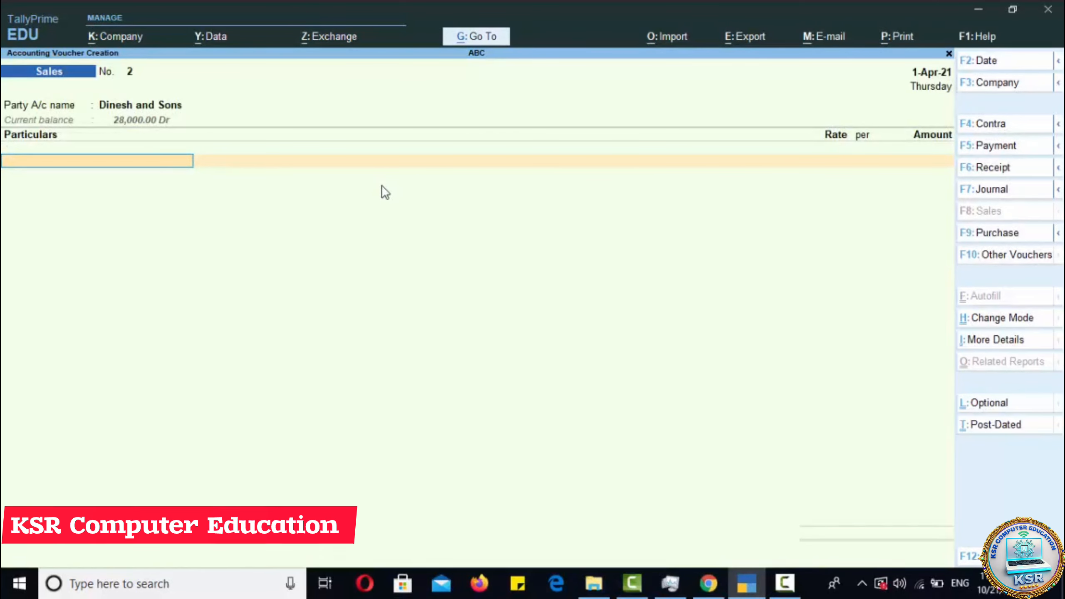
# Add a Local Sale line of 2,000 to the voucher and proceed to the bill-wise details
pyautogui.write('sal')
pyautogui.press('Return')
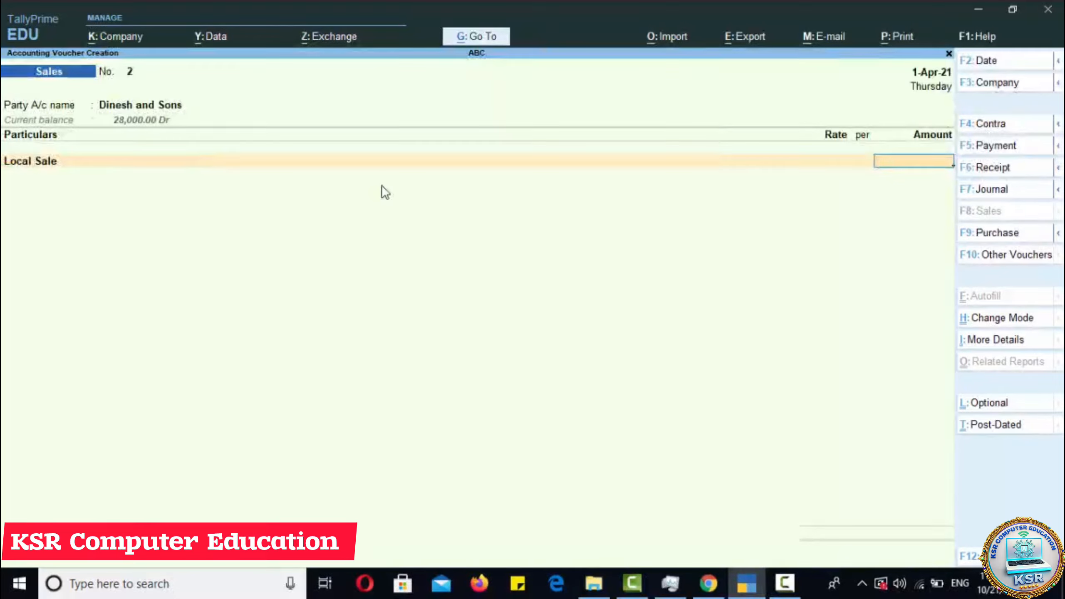
pyautogui.write('2,000')
pyautogui.press('Return')
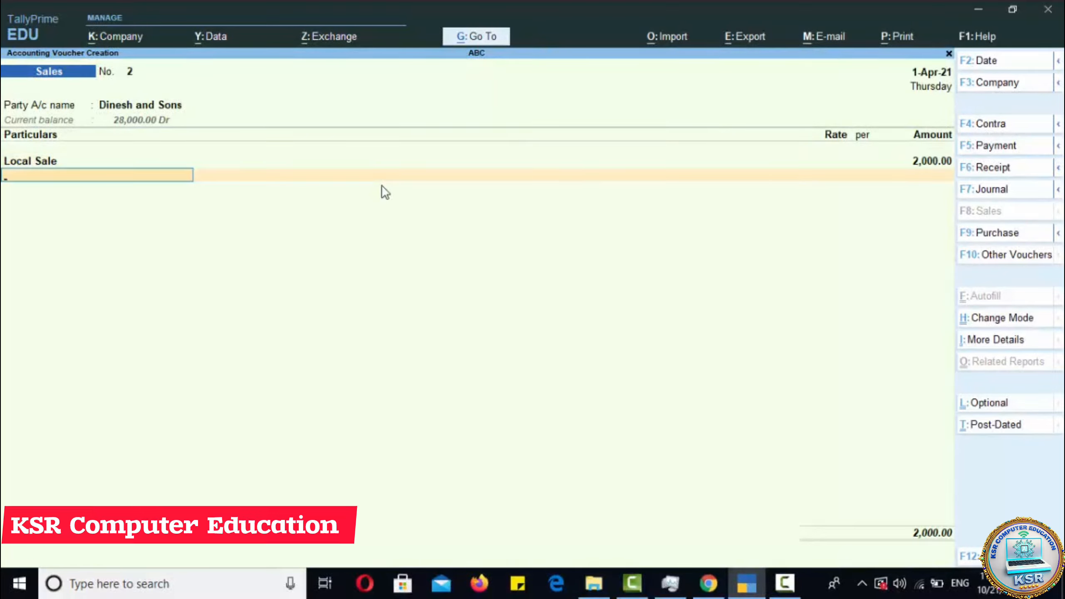
pyautogui.press('Return')
pyautogui.press('Return')
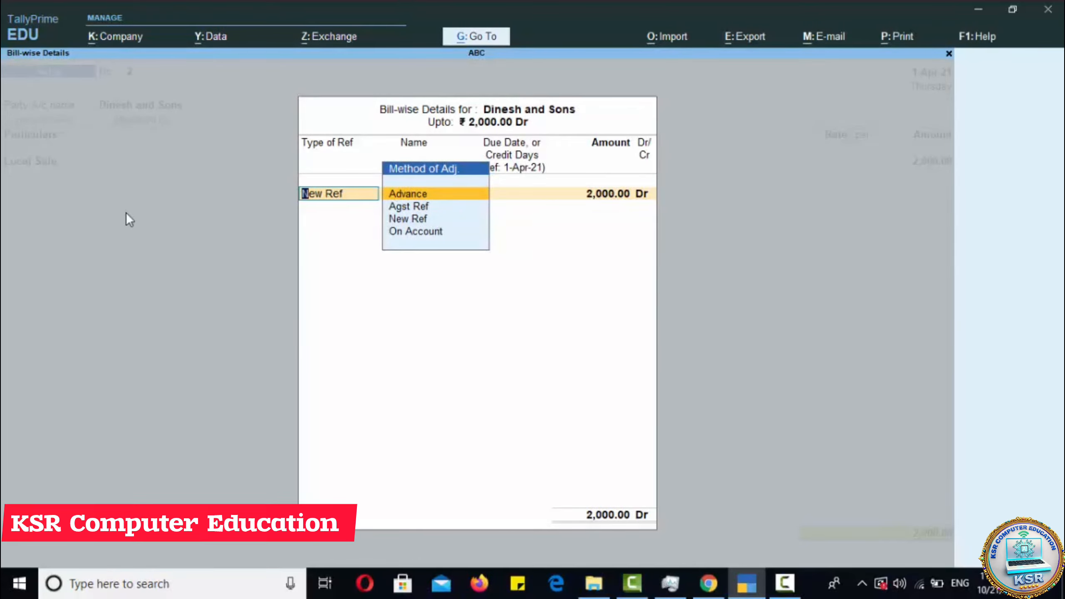
# Go through the Agst Ref, New Ref and On Account adjustment methods in the bill-wise details
pyautogui.click(419, 208)
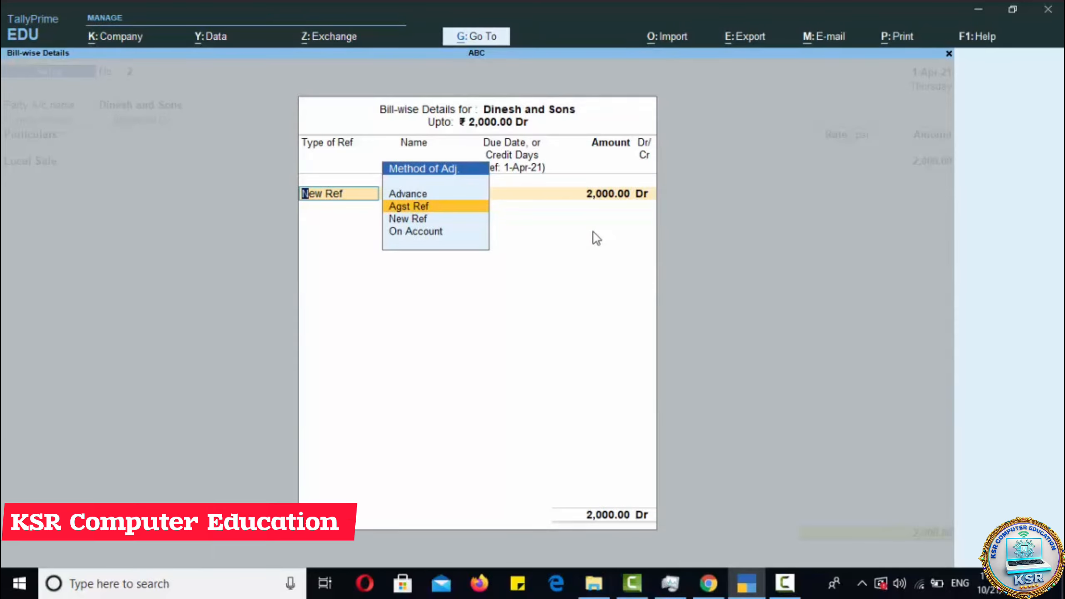
pyautogui.press('Down')
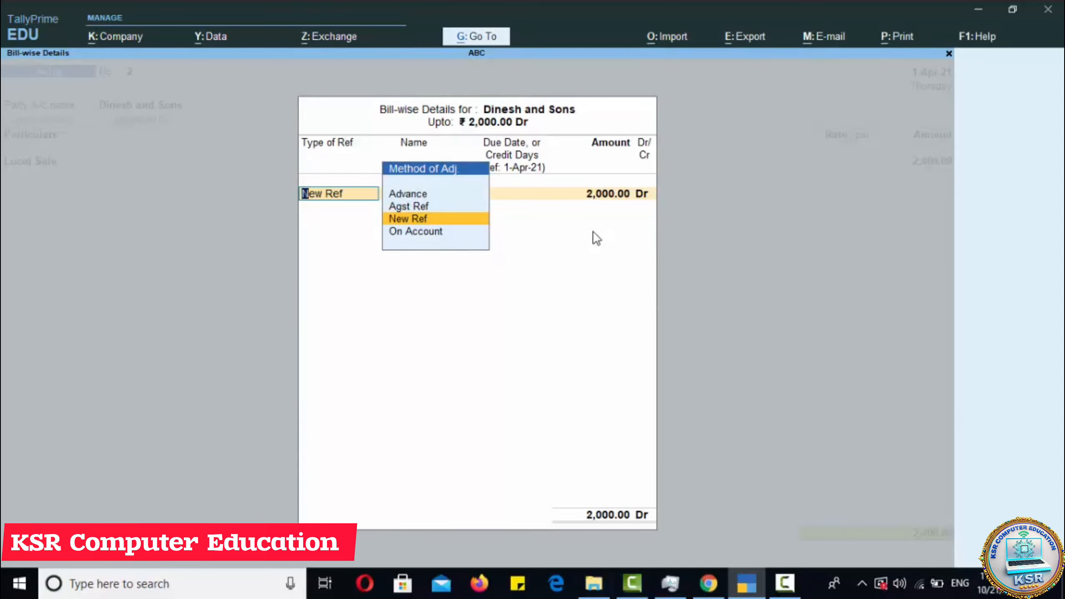
pyautogui.press('Down')
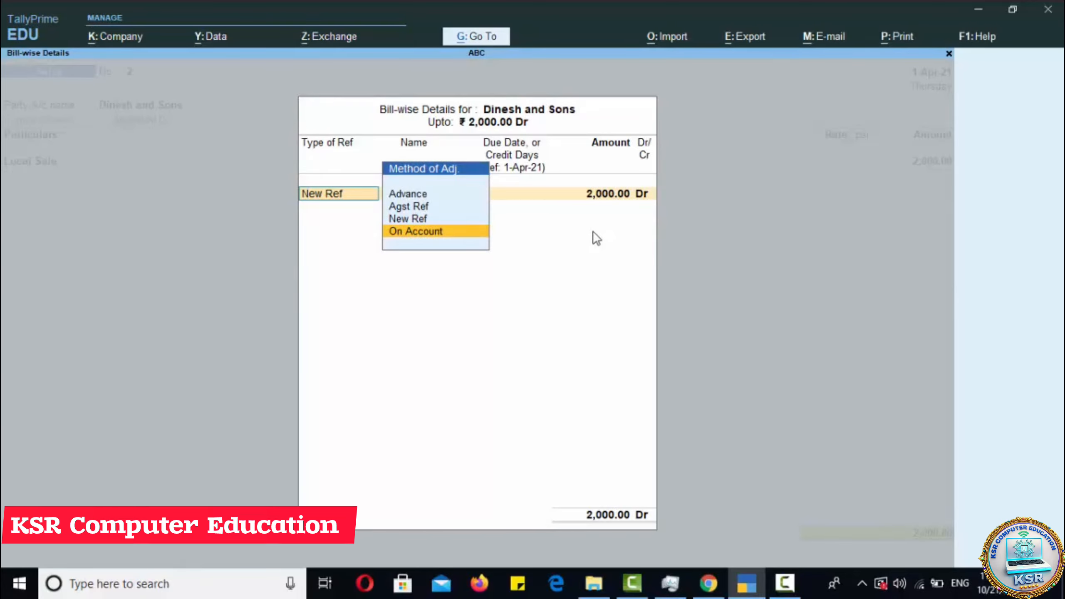
# Leave the bill-wise details and discard the unsaved Dinesh and Sons sales voucher, returning to the Gateway of Tally
pyautogui.press('Escape')
pyautogui.press('Escape')
pyautogui.press('Return')
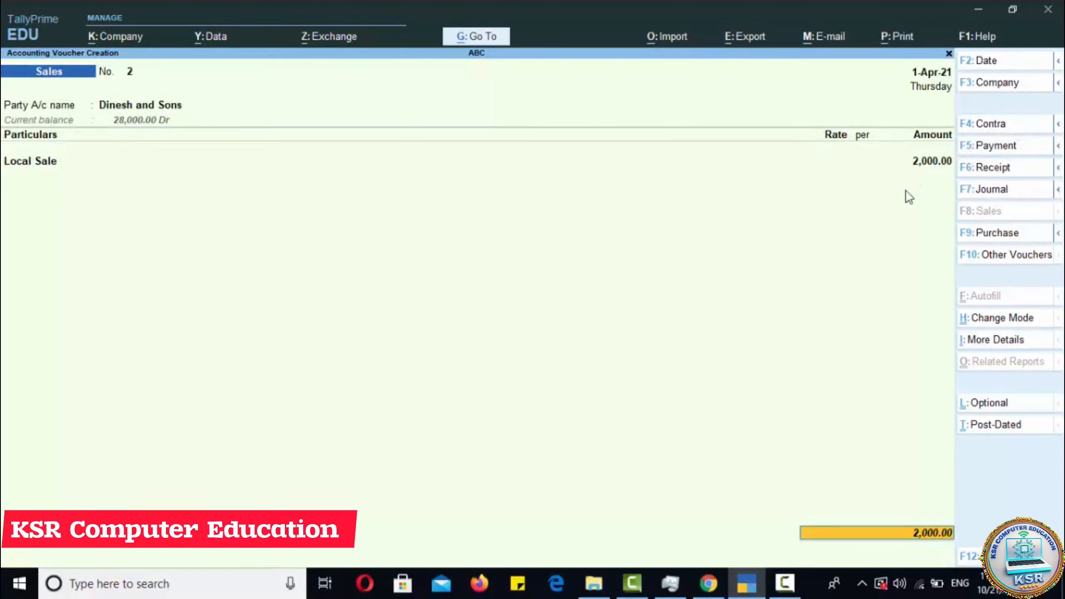
pyautogui.press('Escape')
pyautogui.press('y')
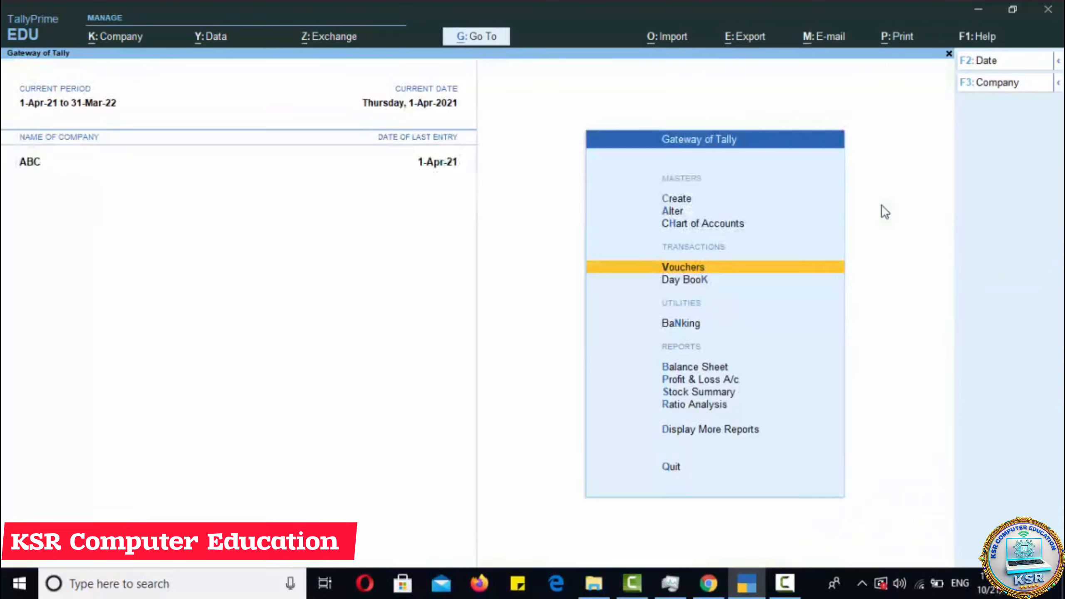
# Open the Dinesh and Sons ledger for alteration
pyautogui.click(677, 214)
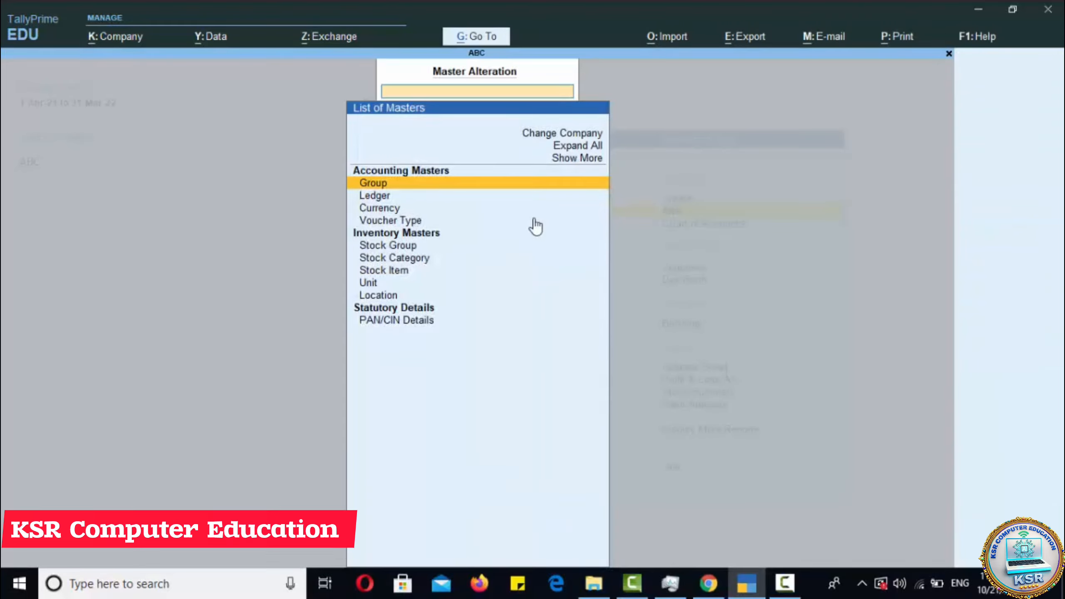
pyautogui.click(387, 200)
pyautogui.click(387, 200)
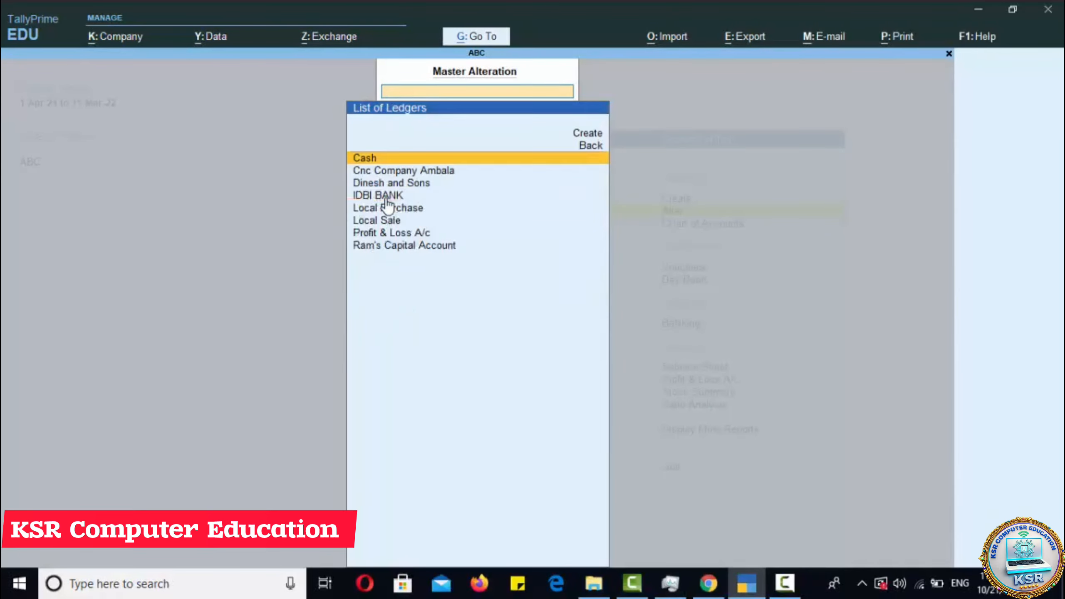
pyautogui.click(387, 184)
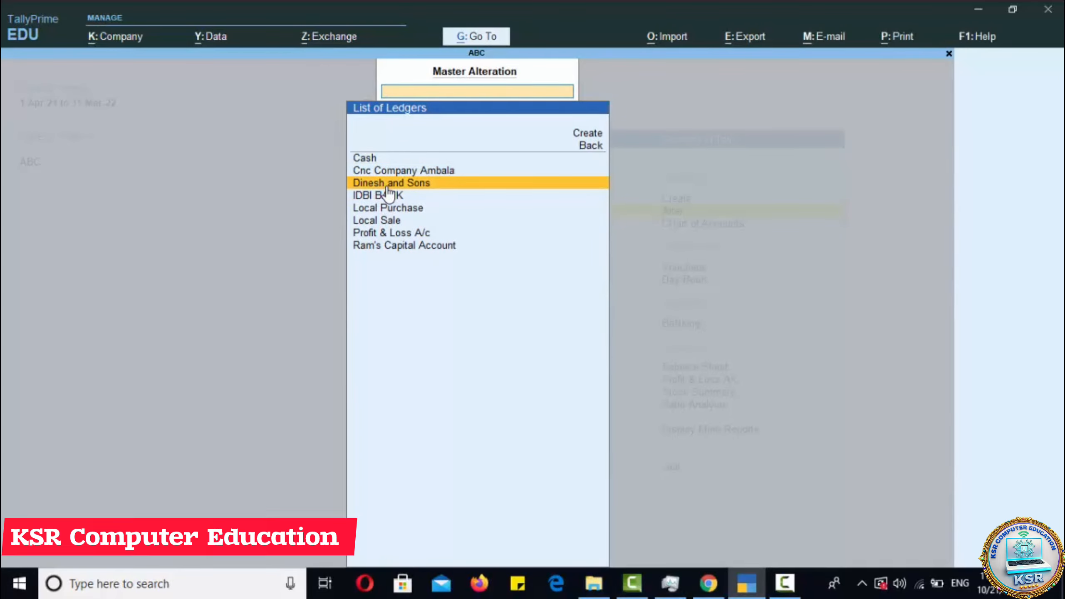
pyautogui.click(387, 185)
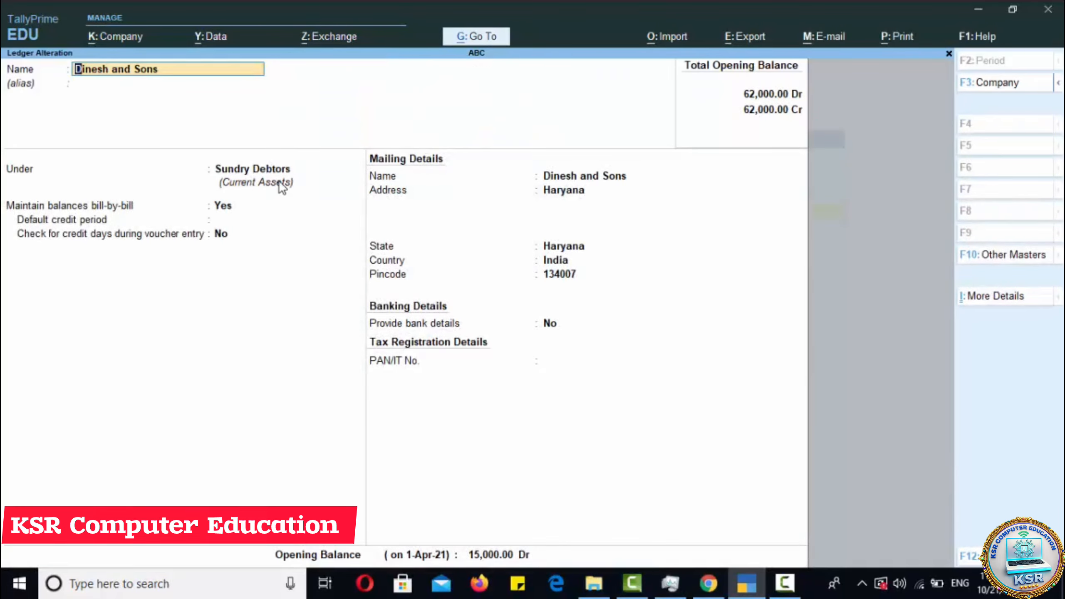
# Set Maintain balances bill-by-bill to No, save the ledger, and return to the Gateway of Tally
pyautogui.click(223, 205)
pyautogui.write('NO')
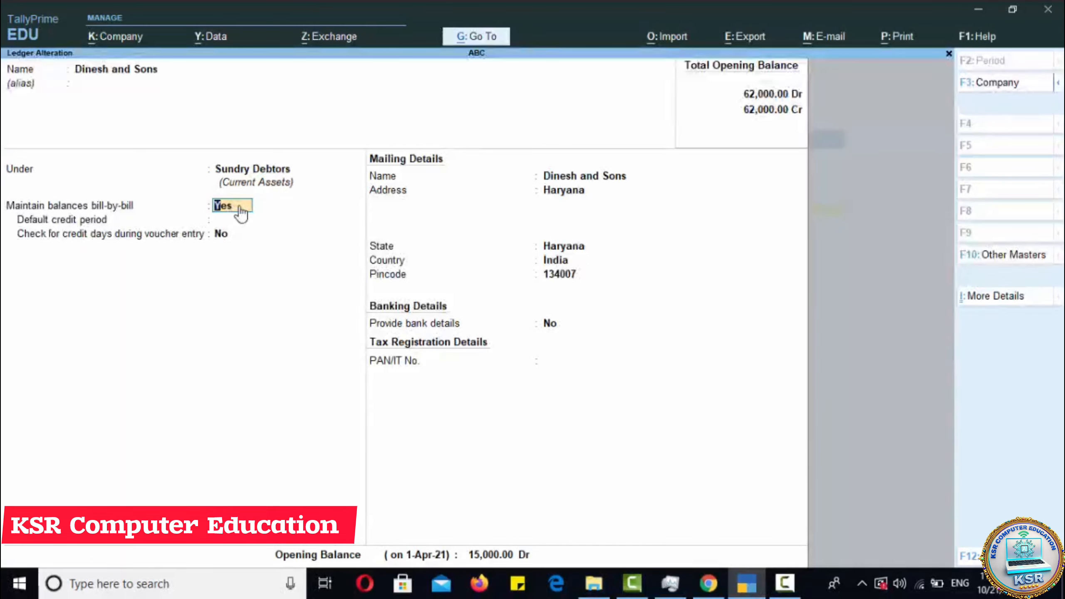
pyautogui.press('Return')
pyautogui.press('Return')
pyautogui.press('Return')
pyautogui.press('Return')
pyautogui.press('Return')
pyautogui.press('Return')
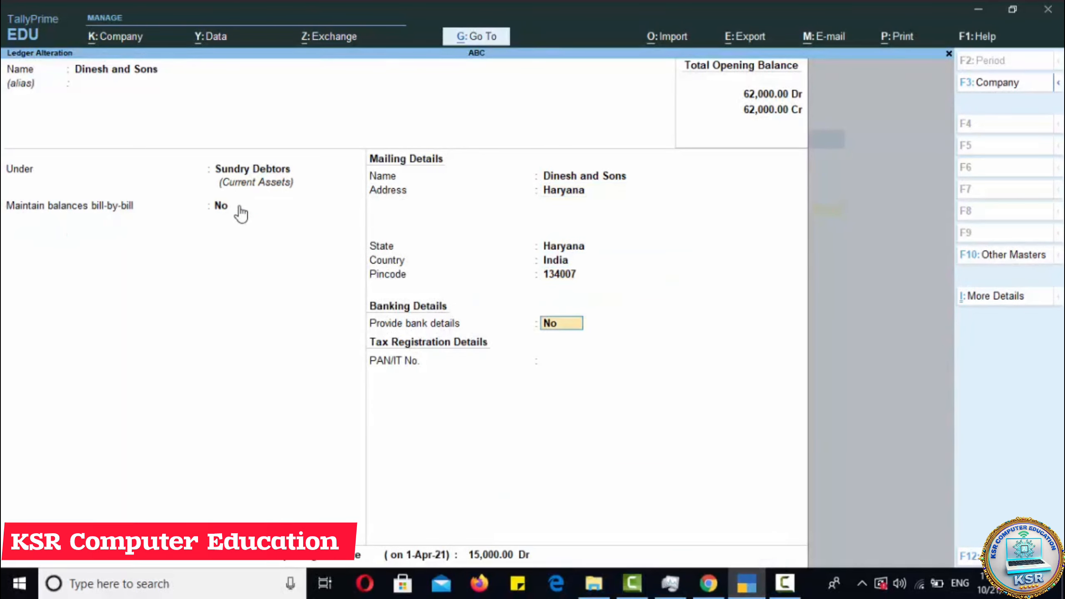
pyautogui.press('Return')
pyautogui.press('Return')
pyautogui.press('Return')
pyautogui.press('Return')
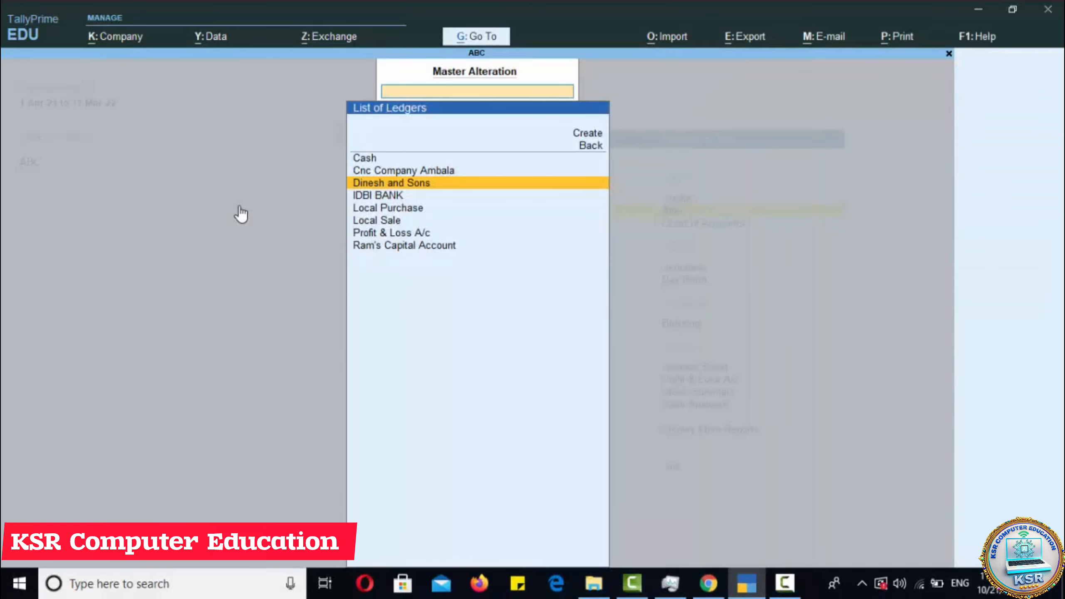
pyautogui.press('Escape')
pyautogui.press('Escape')
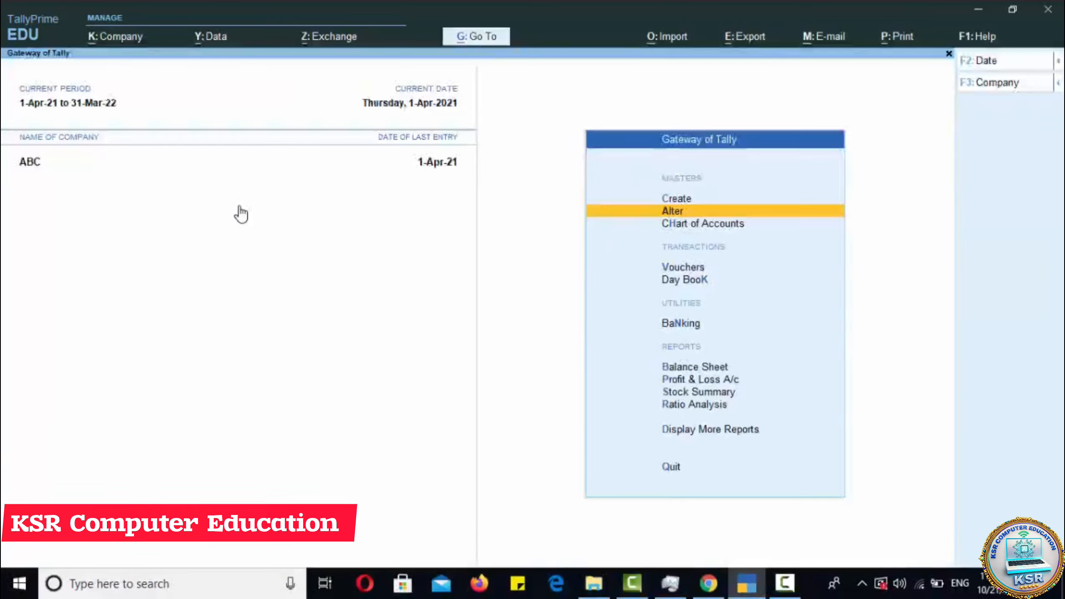